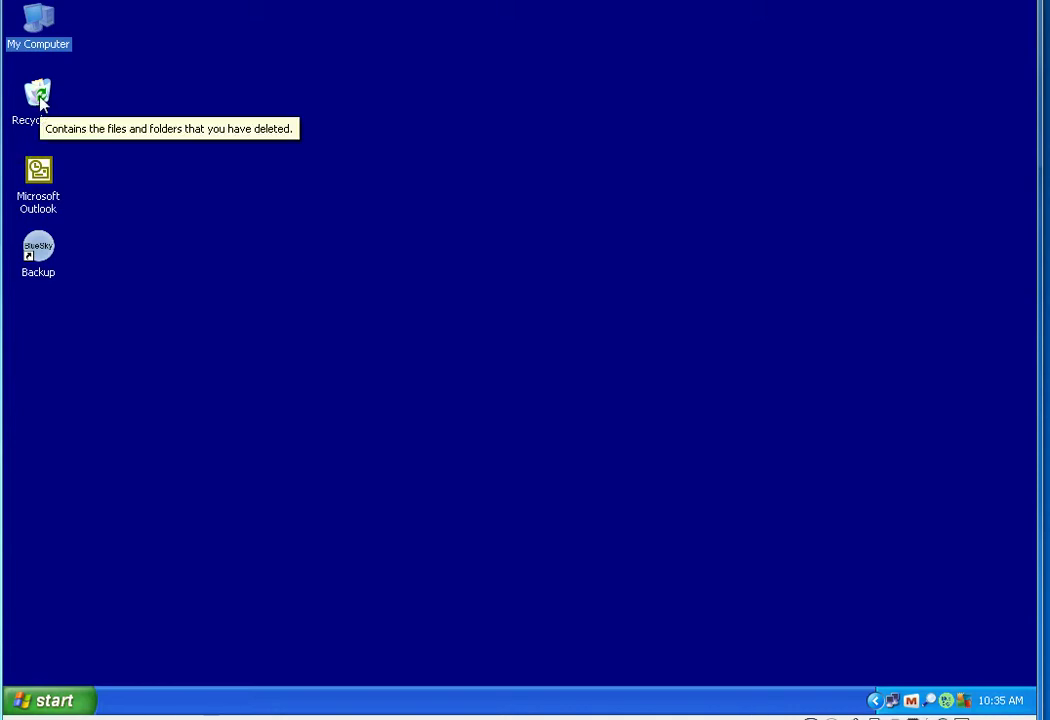
Create a folder named BlueSkyLocal on the External Drive (E:) and close the drive's window.
double_click(42, 28)
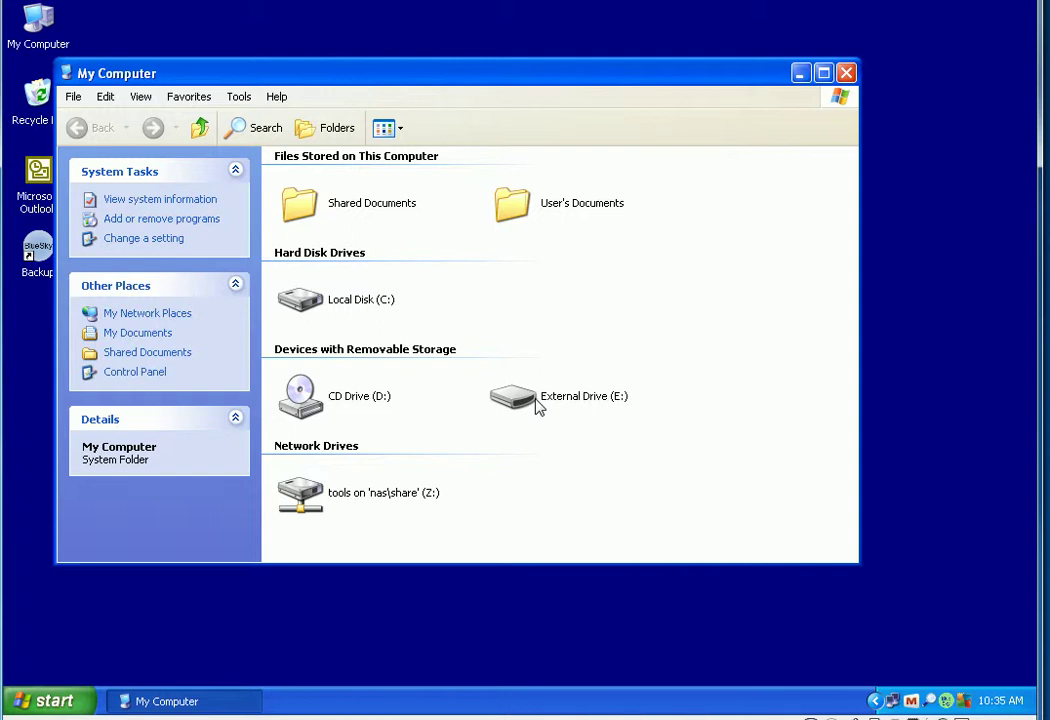
click(619, 398)
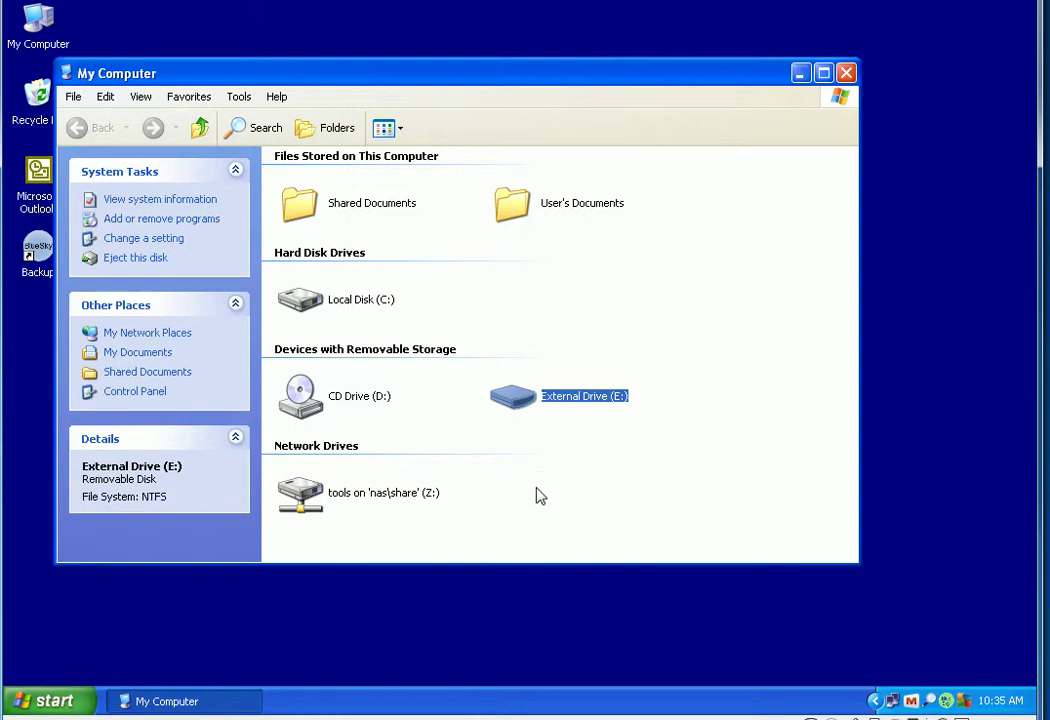
double_click(512, 400)
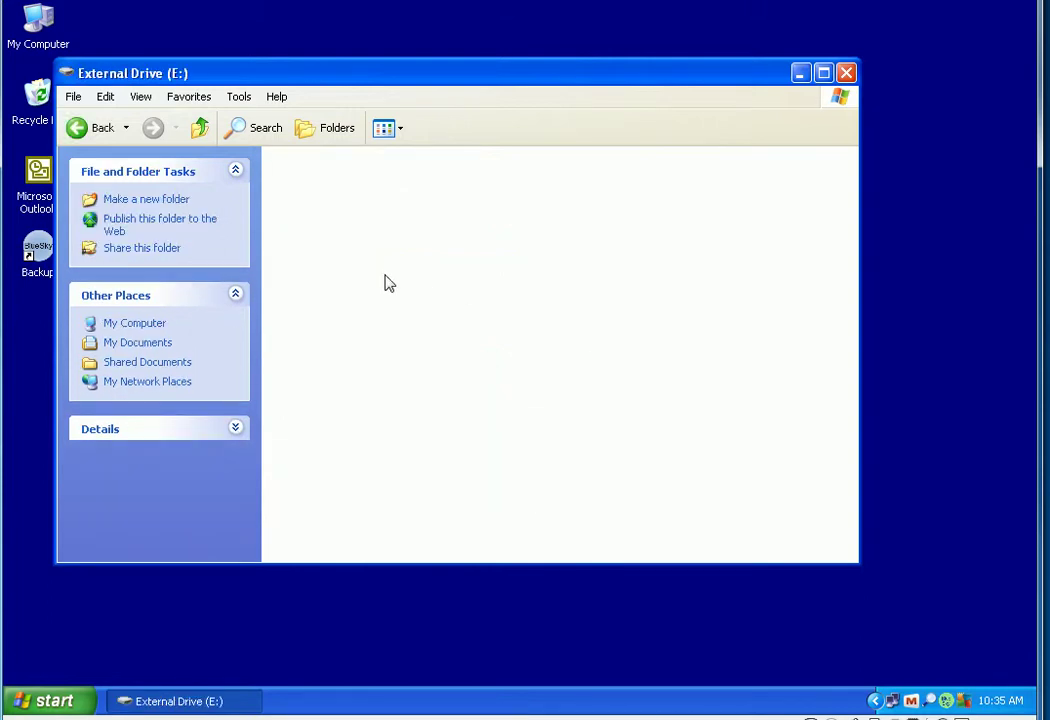
click(73, 96)
mouse_move(87, 116)
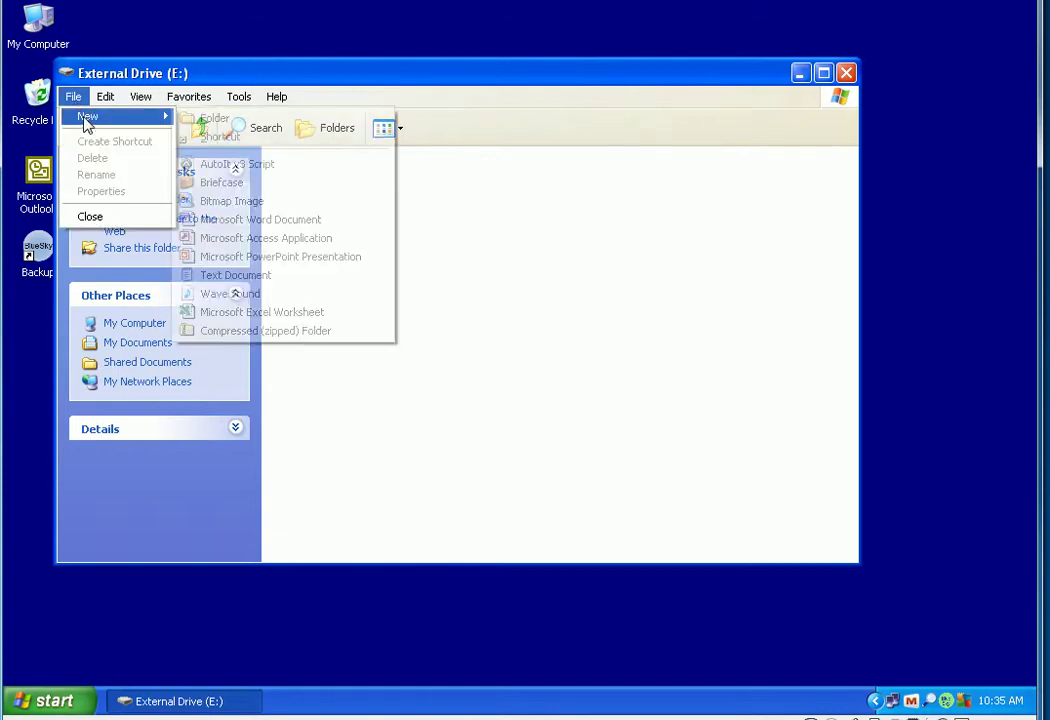
click(212, 118)
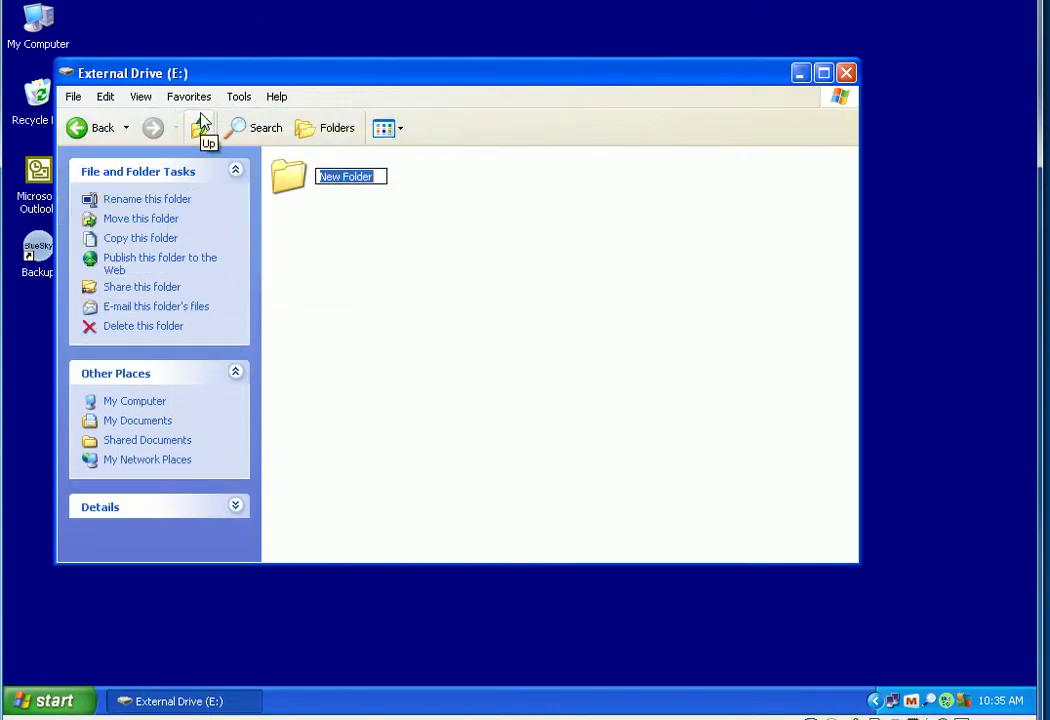
text(BlueSkyLocal)
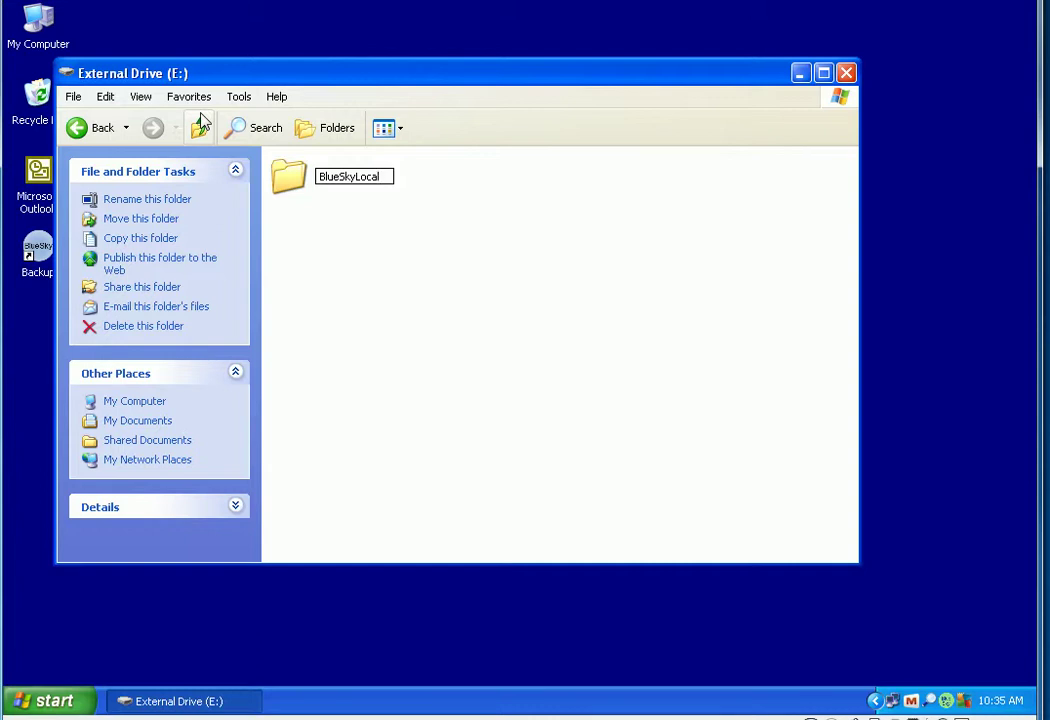
key(Return)
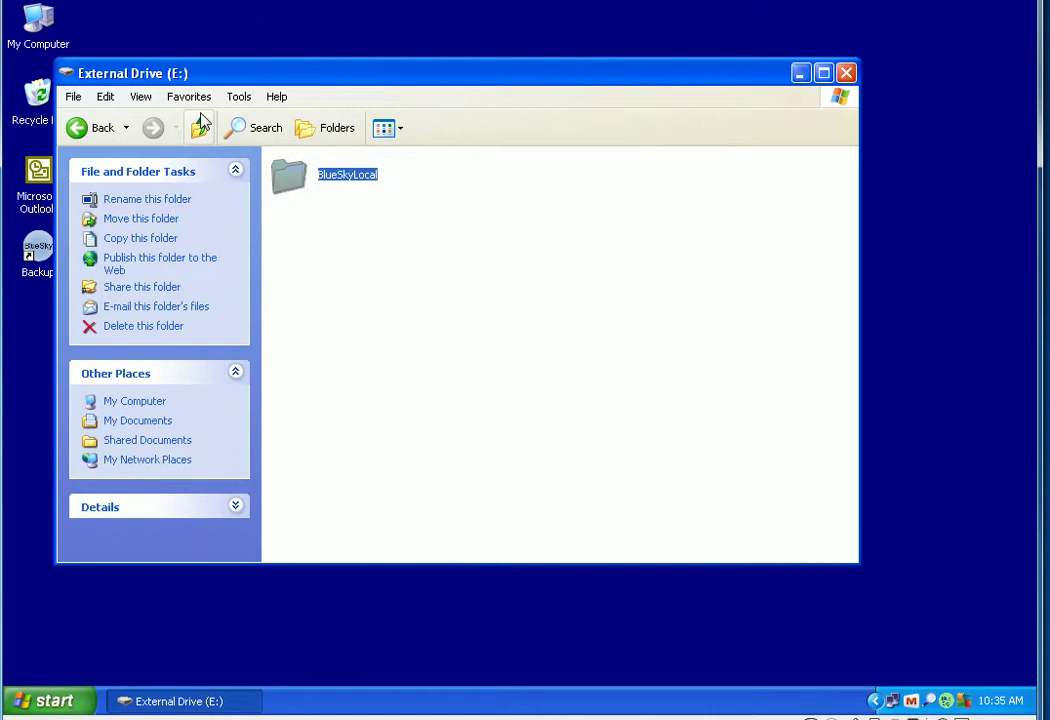
click(847, 72)
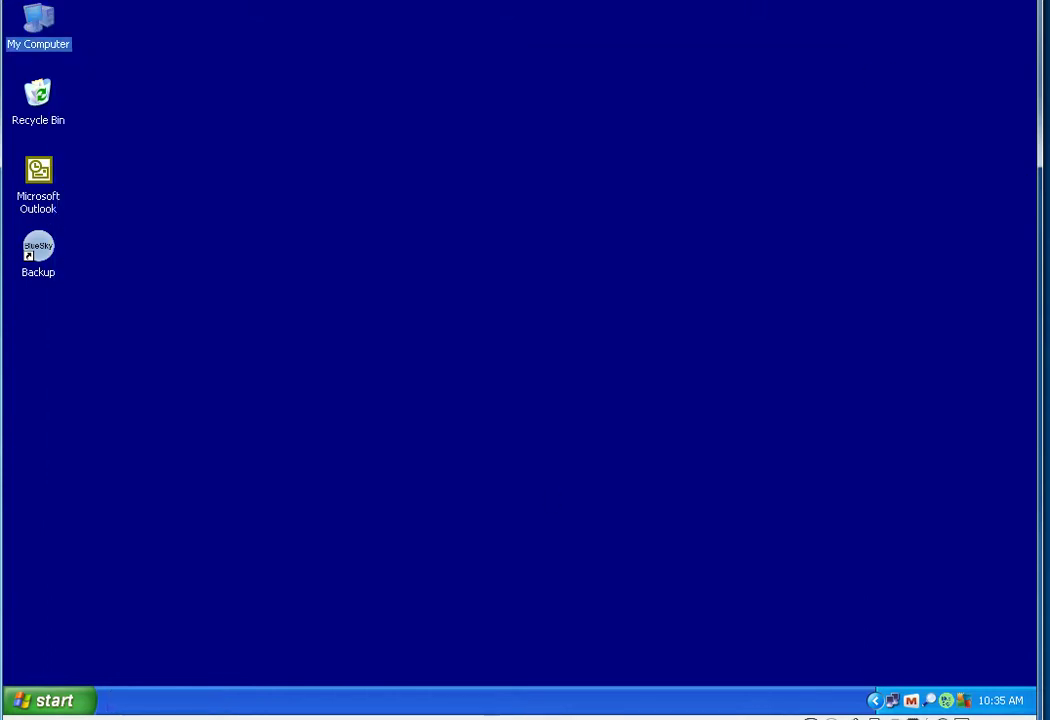
Launch the BlueSky Backup program from its desktop shortcut.
double_click(38, 255)
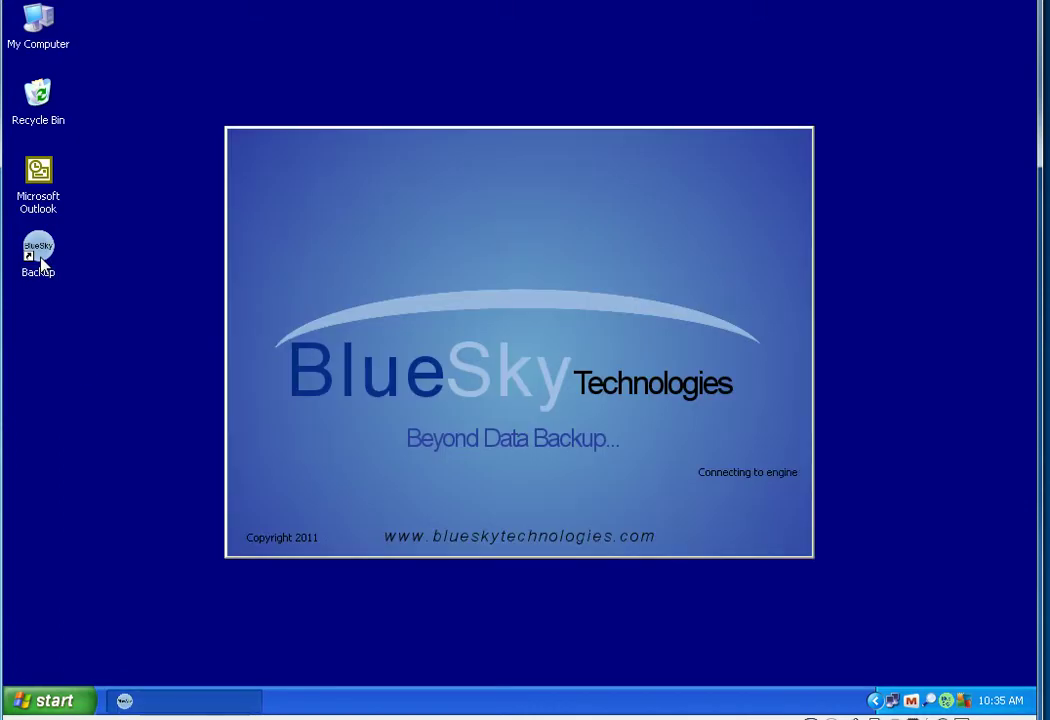
click(50, 703)
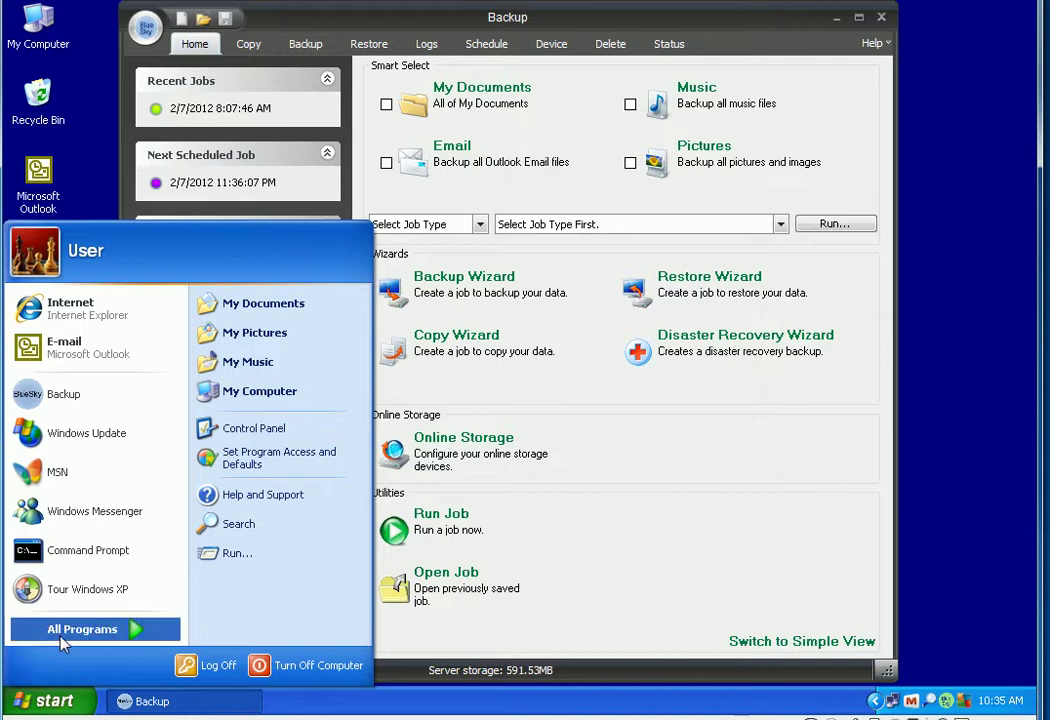
click(110, 643)
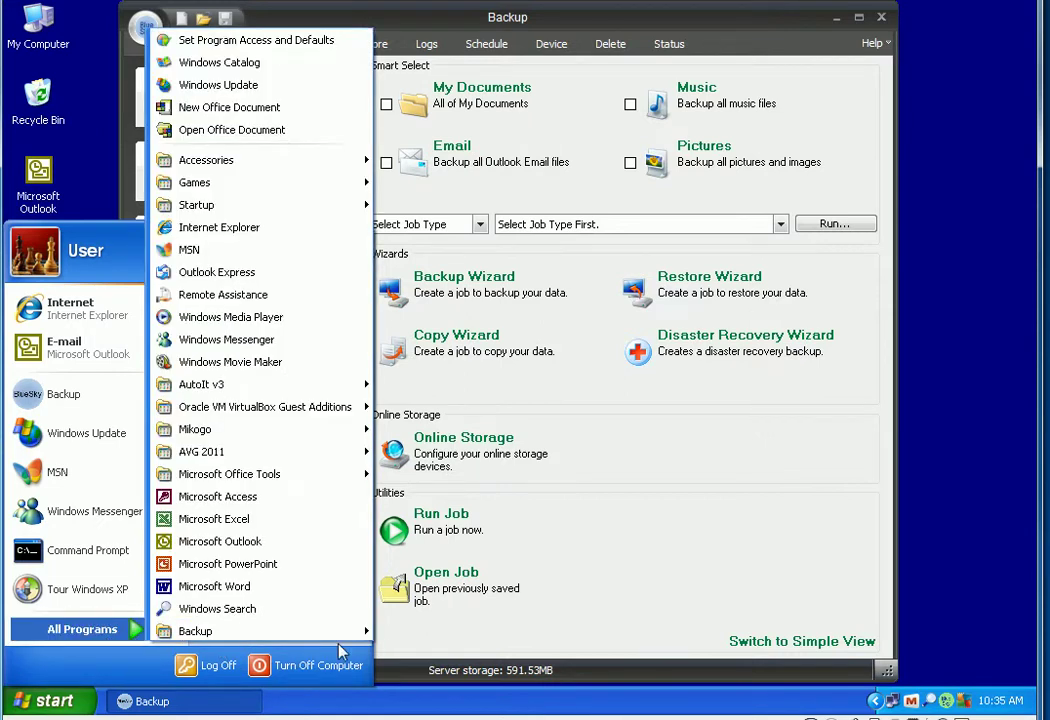
mouse_move(228, 632)
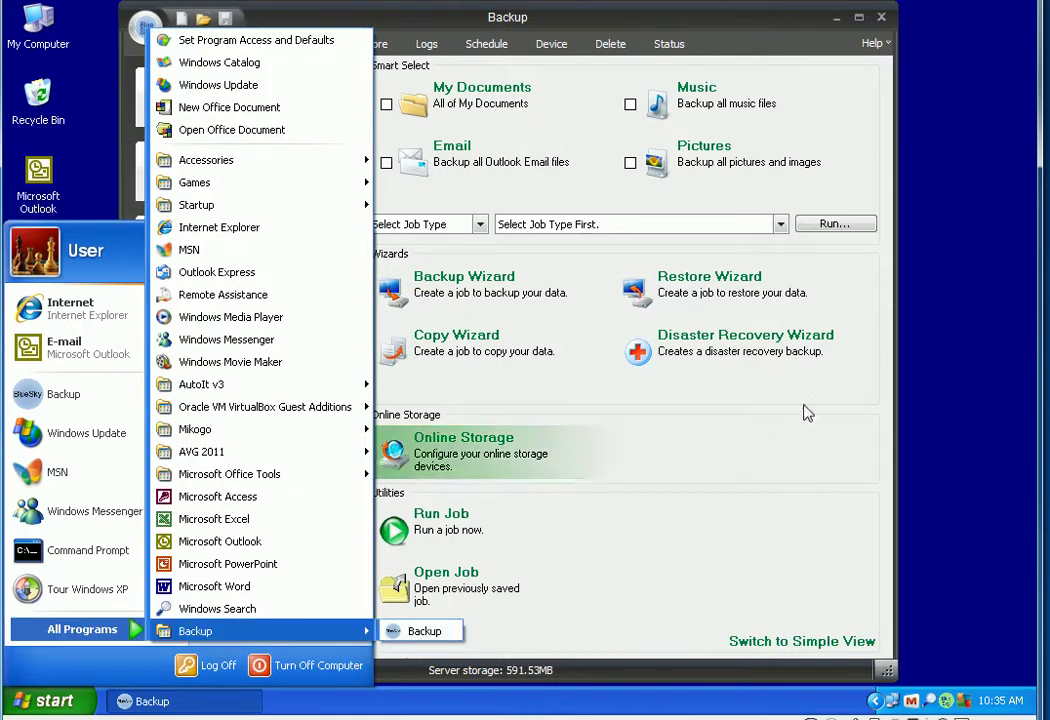
click(786, 30)
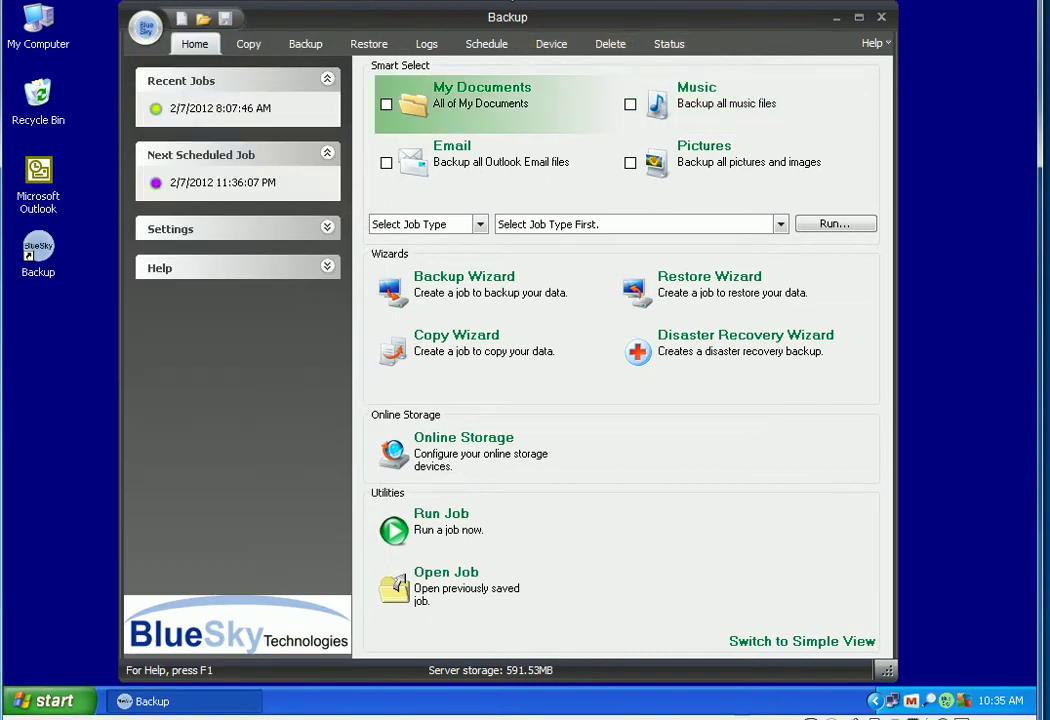
Start a new backup job and name it BlueSkyLocal.
click(305, 48)
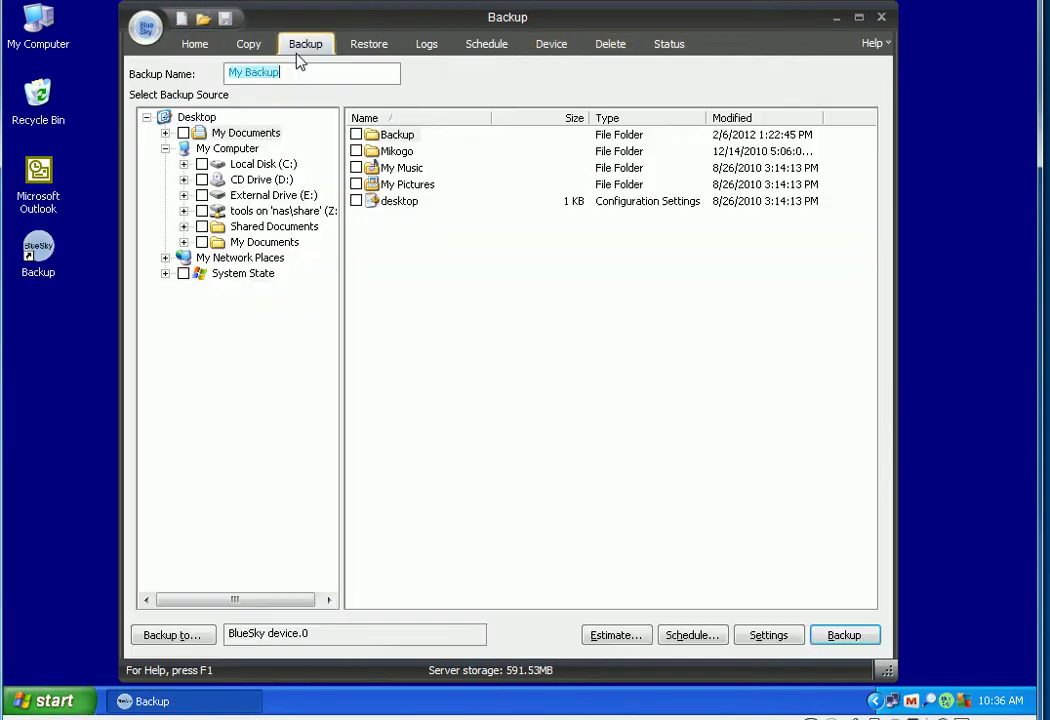
click(182, 20)
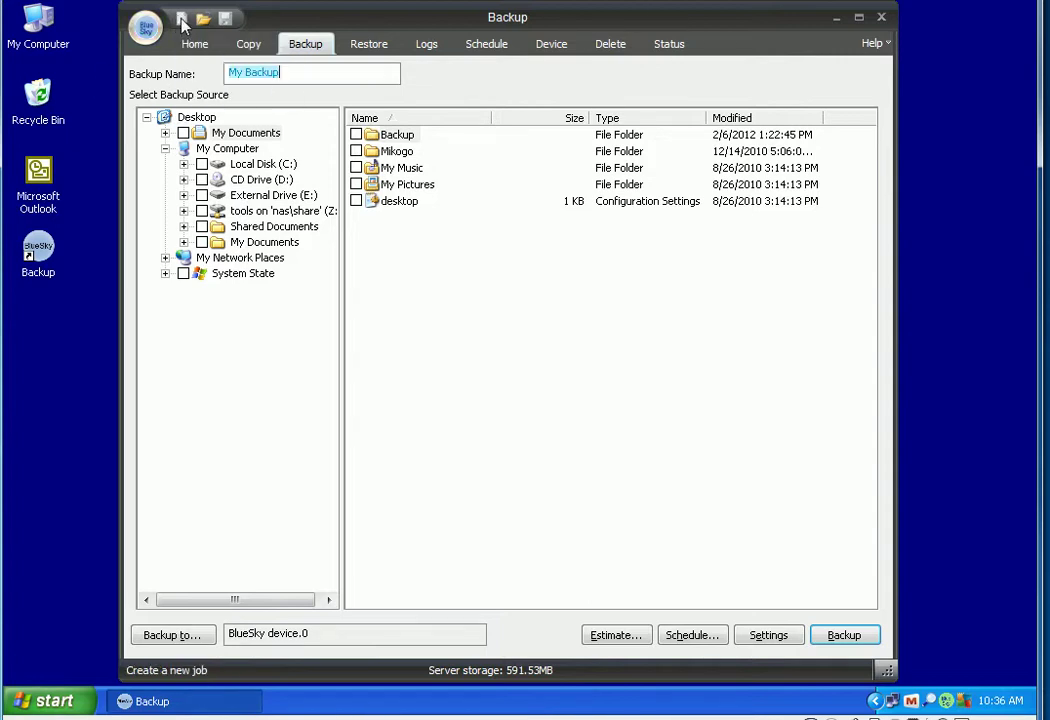
right_click(253, 74)
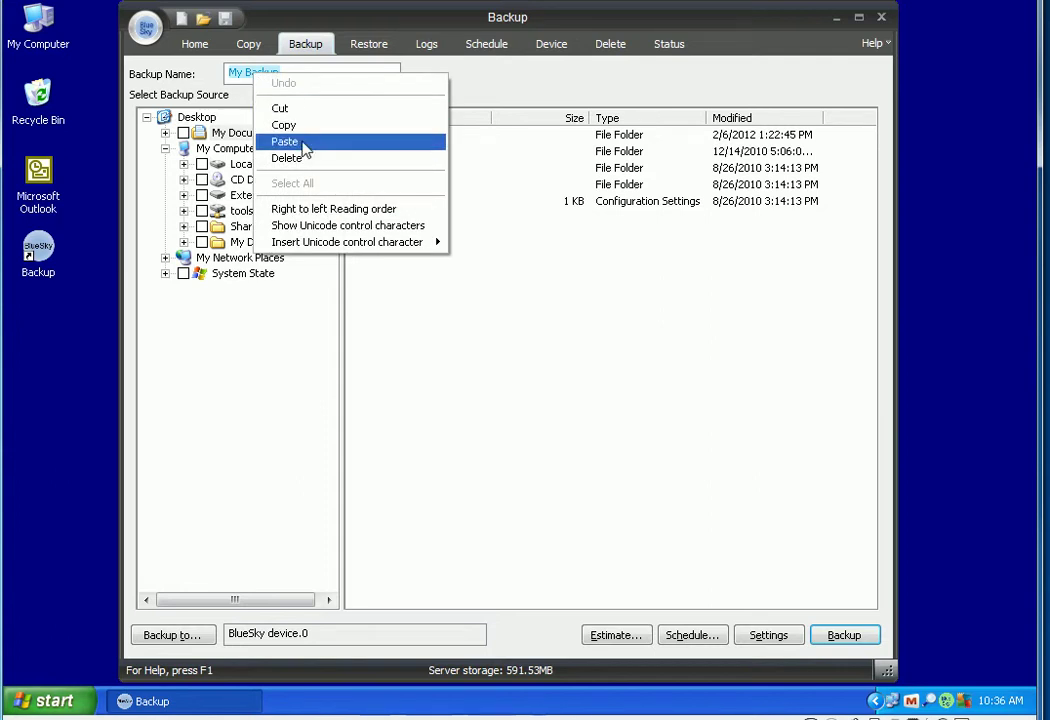
click(287, 142)
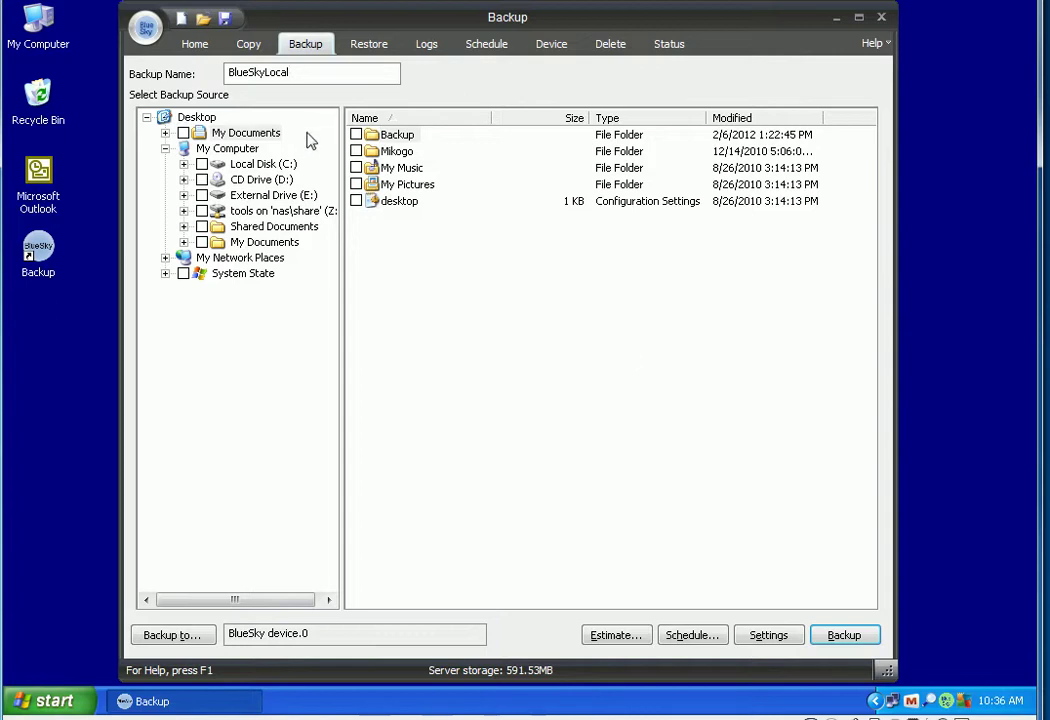
Include the ImportantData folder on Local Disk (C:) with all its subfolders as the backup source.
click(184, 165)
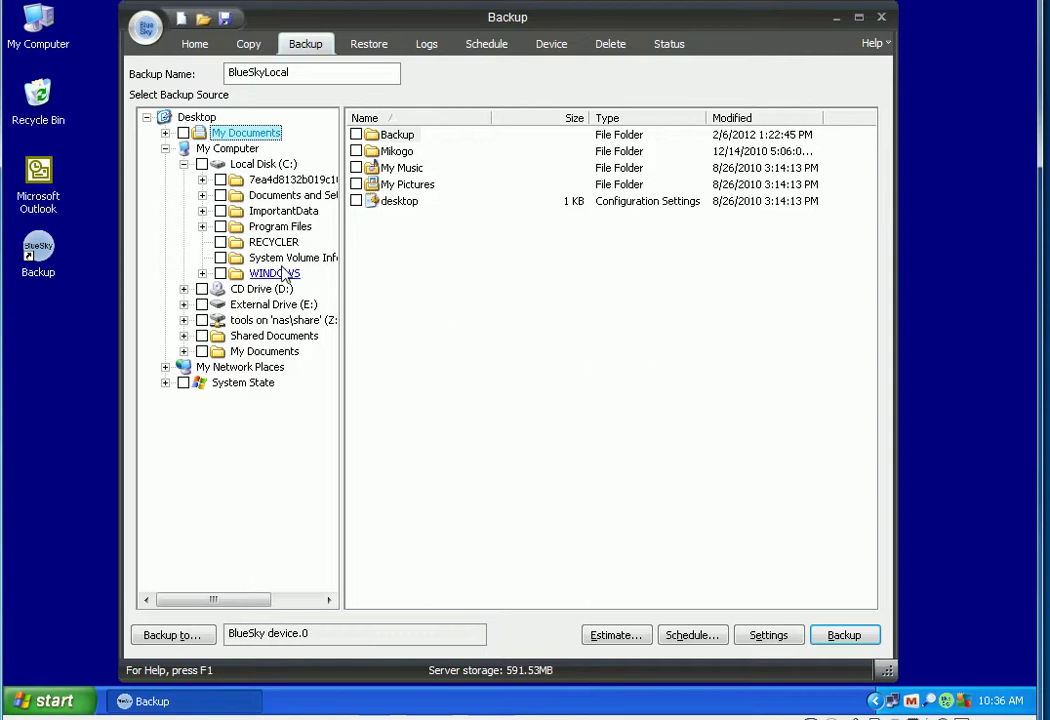
click(202, 211)
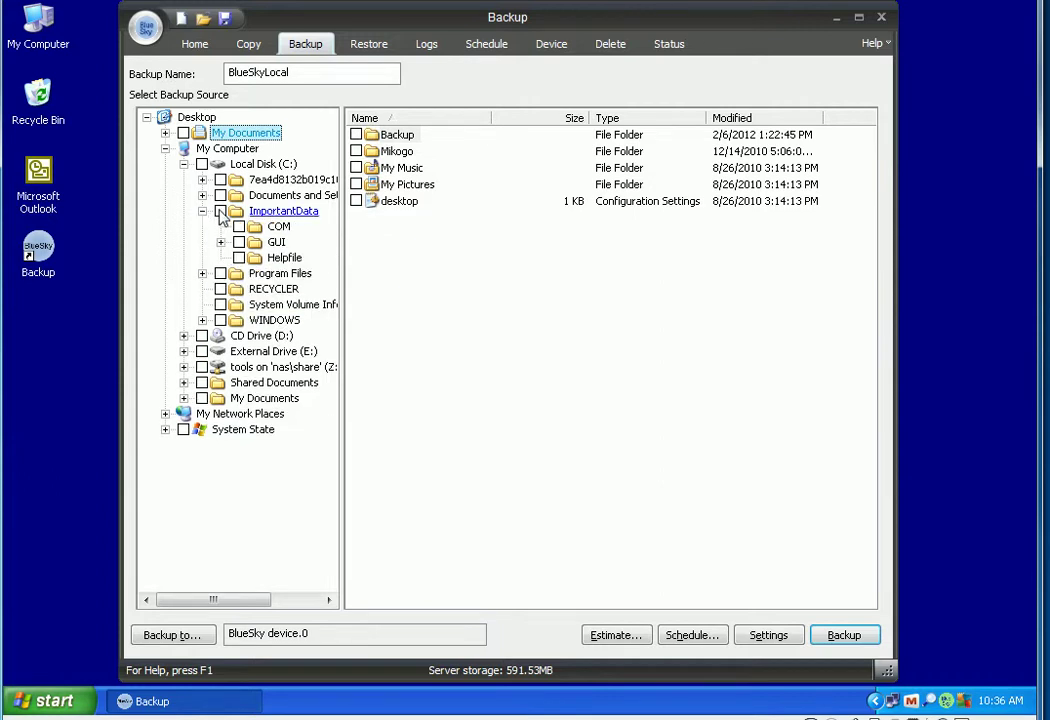
click(220, 212)
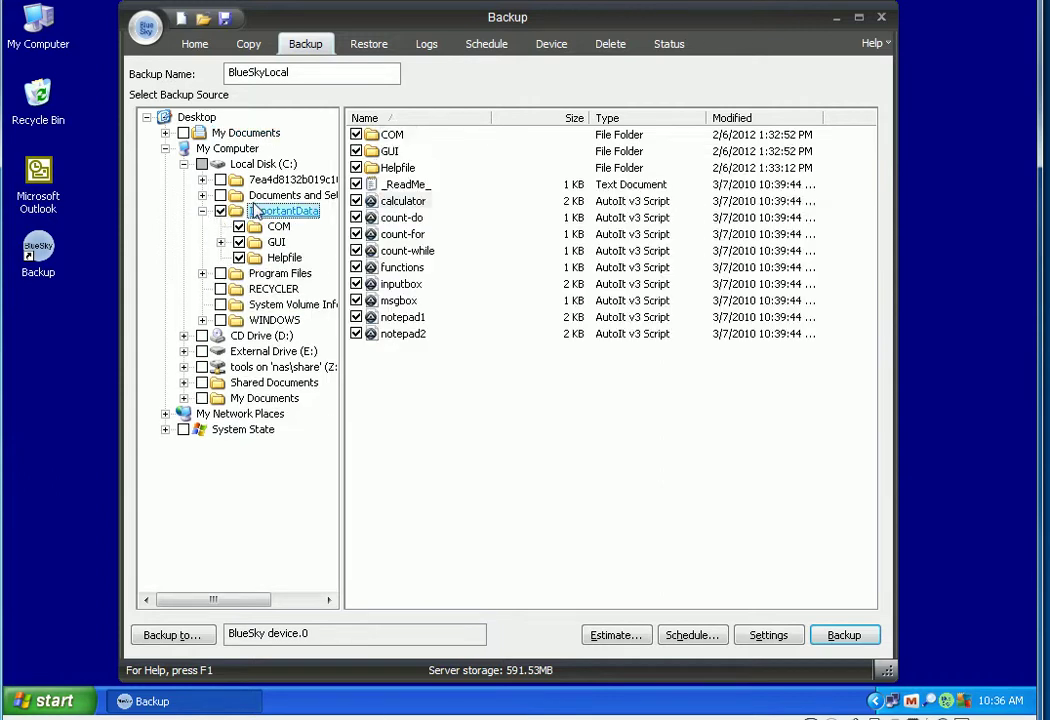
click(202, 196)
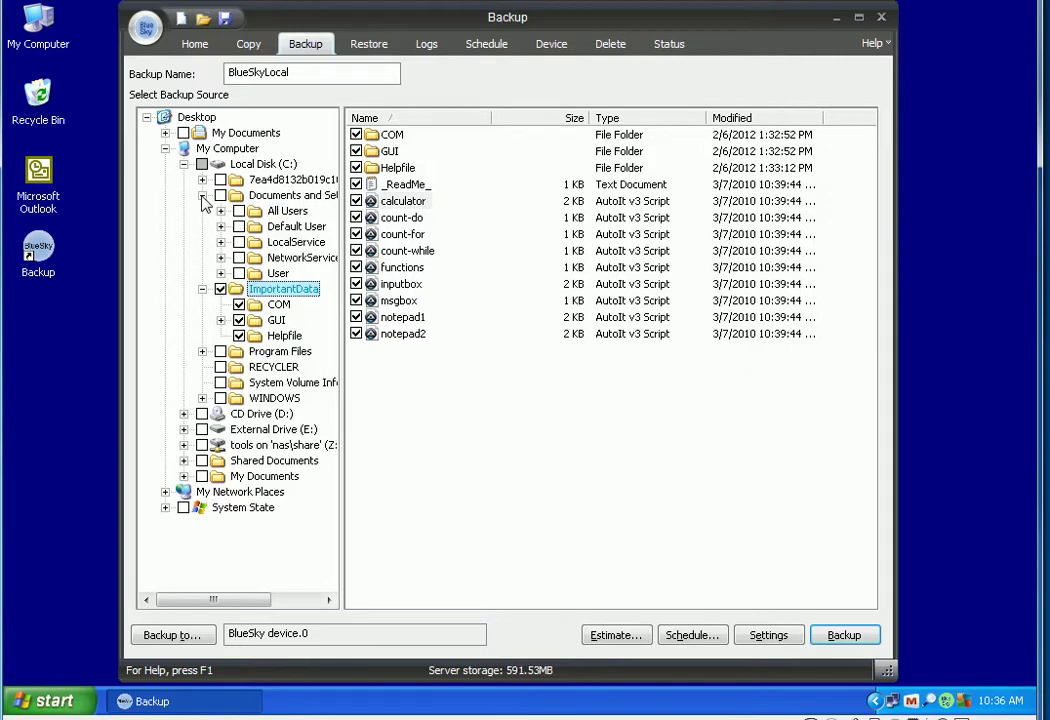
click(238, 275)
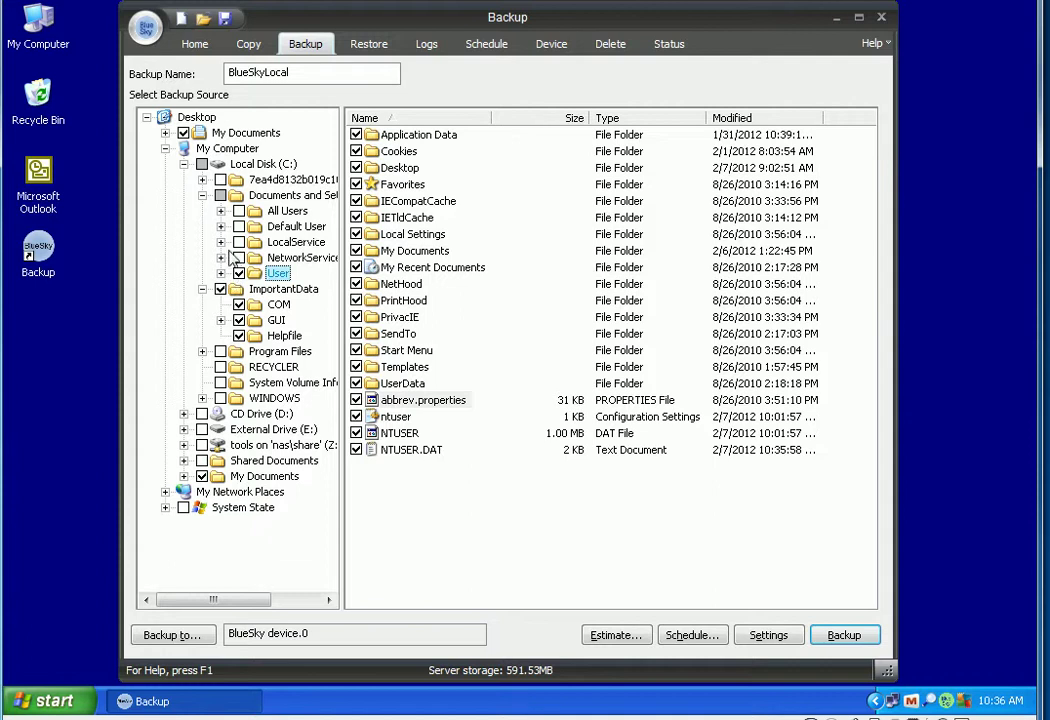
click(219, 196)
key(Left)
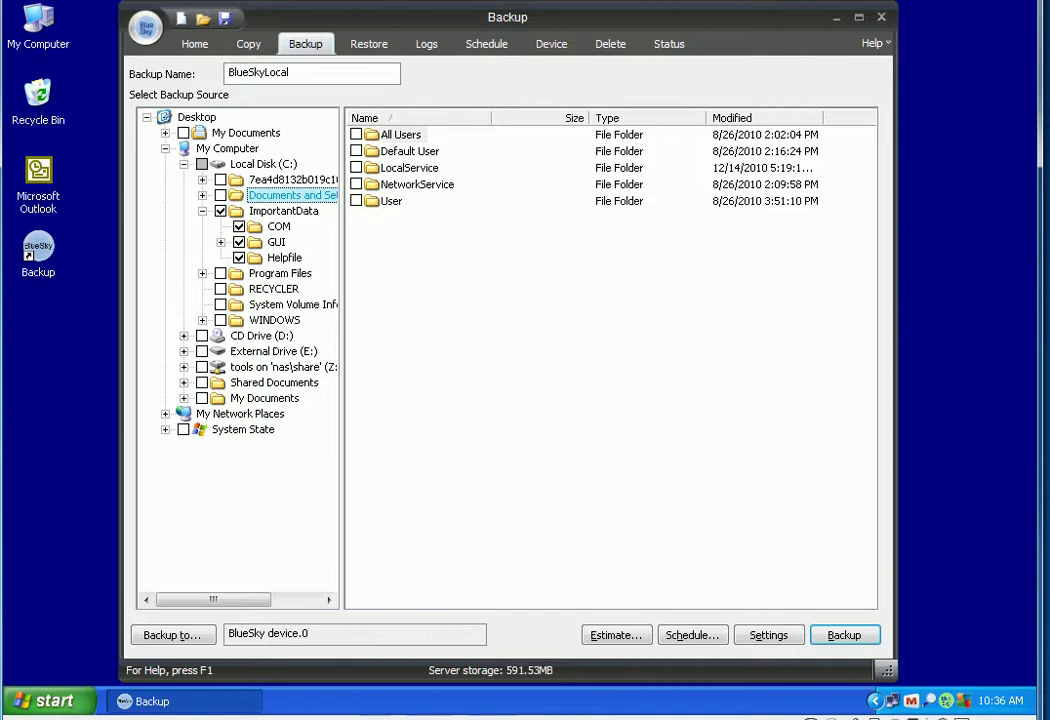
Set the backup destination to the BlueSkyLocal folder on the External Drive (E:), with My Media as the media name.
click(180, 643)
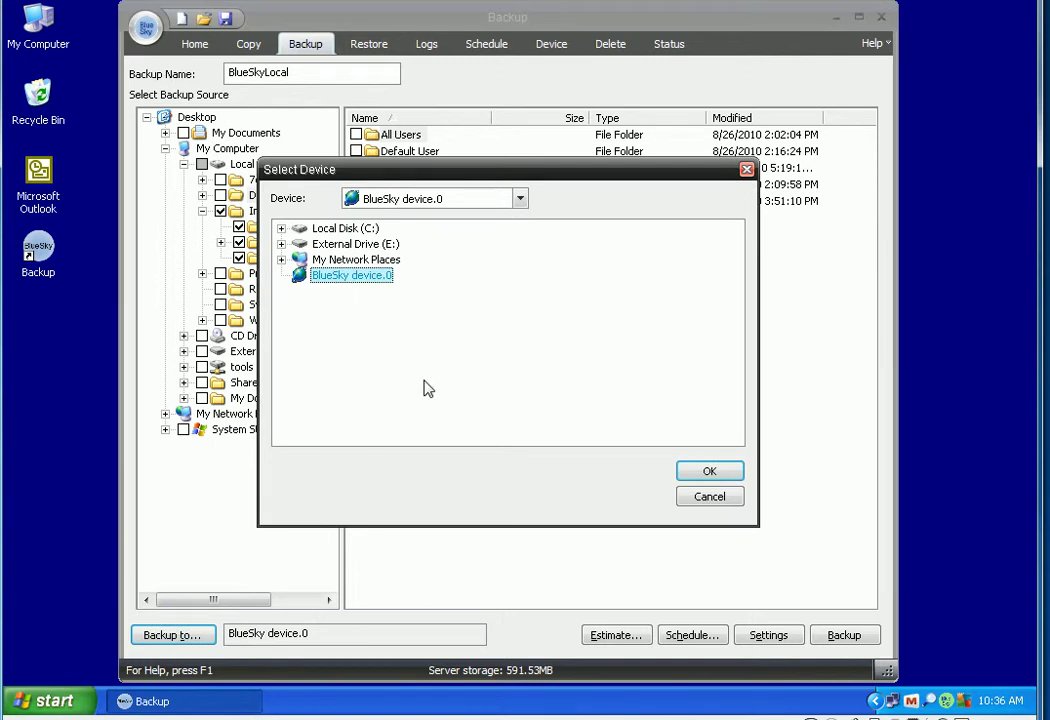
click(350, 244)
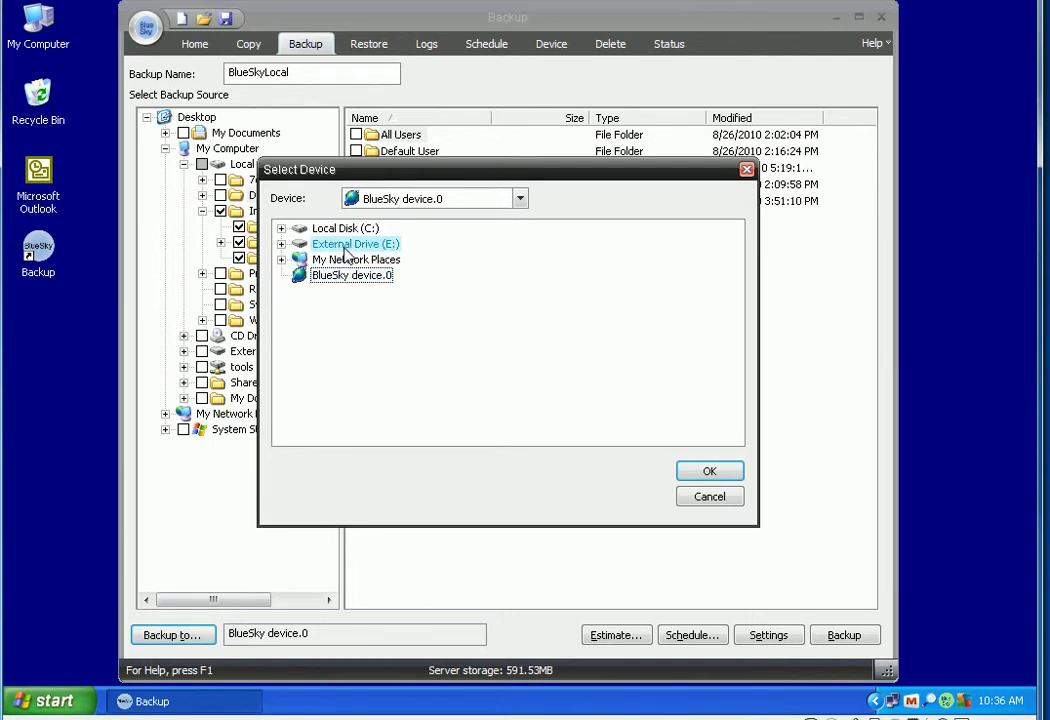
click(281, 244)
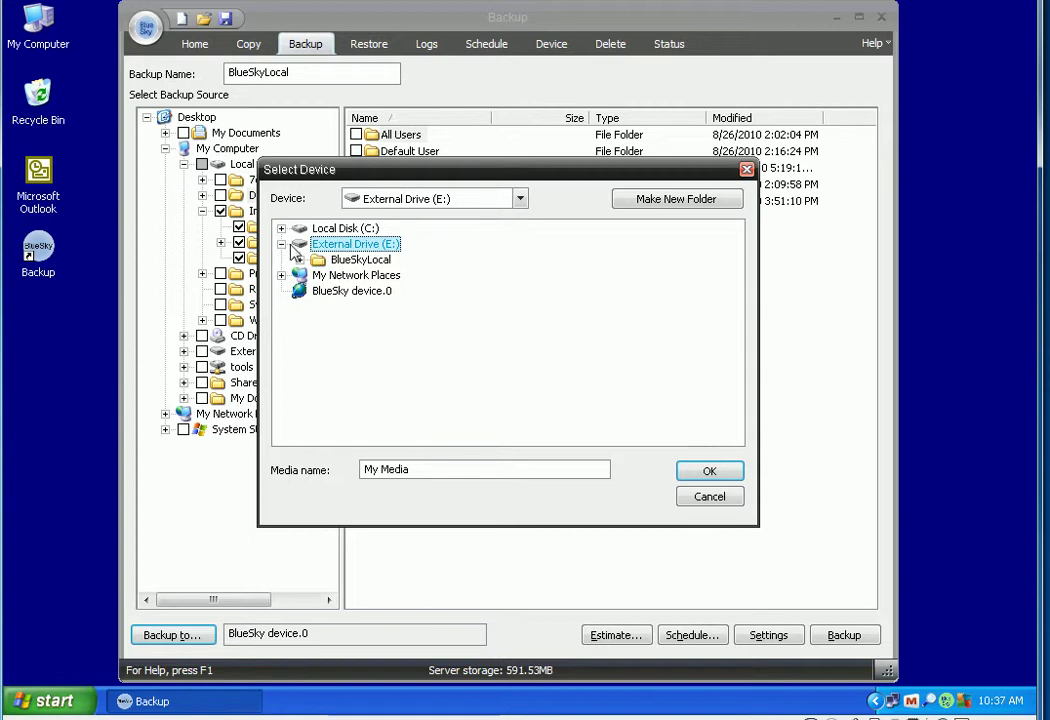
click(370, 260)
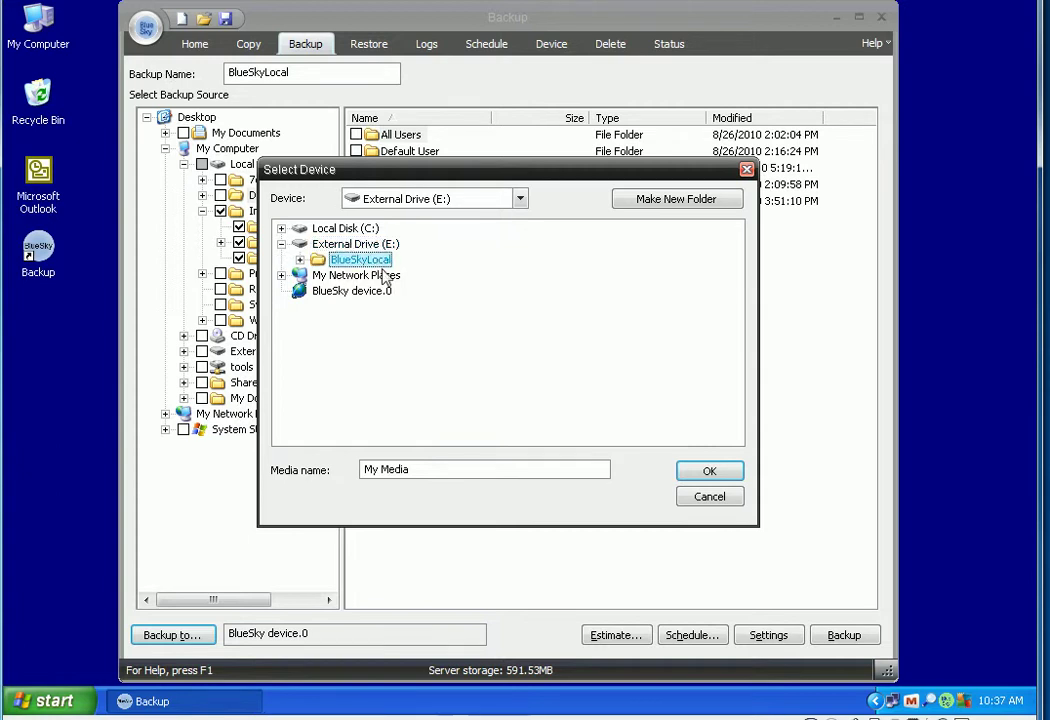
click(710, 474)
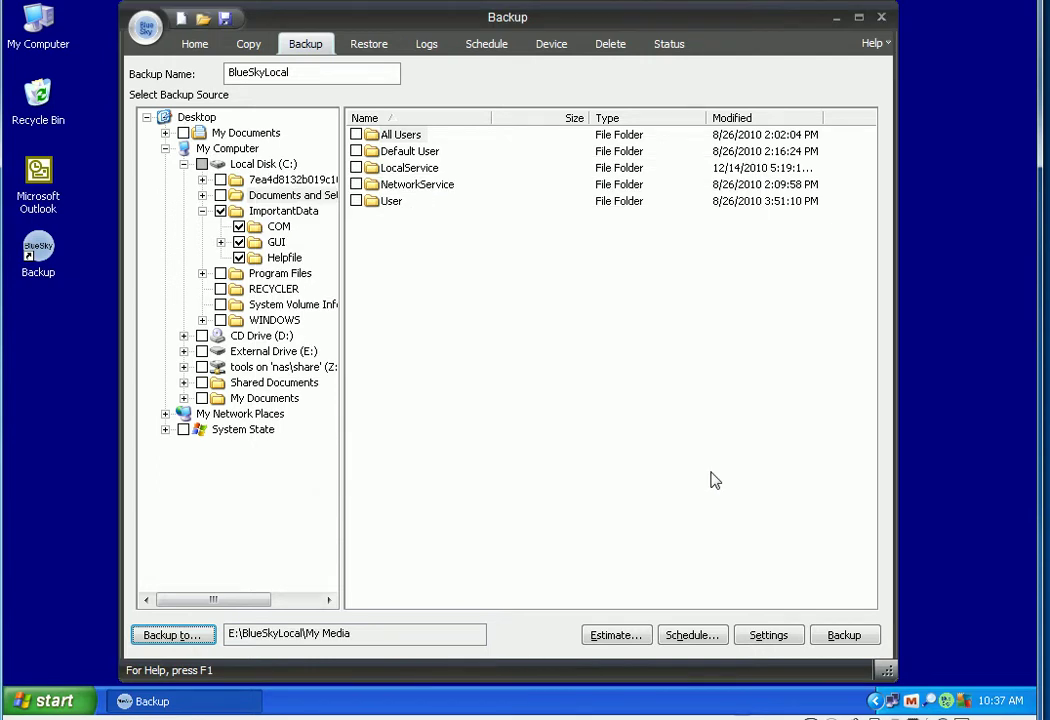
Save the backup job in the Backup folder under the file name BlueSkyLocal.
click(226, 20)
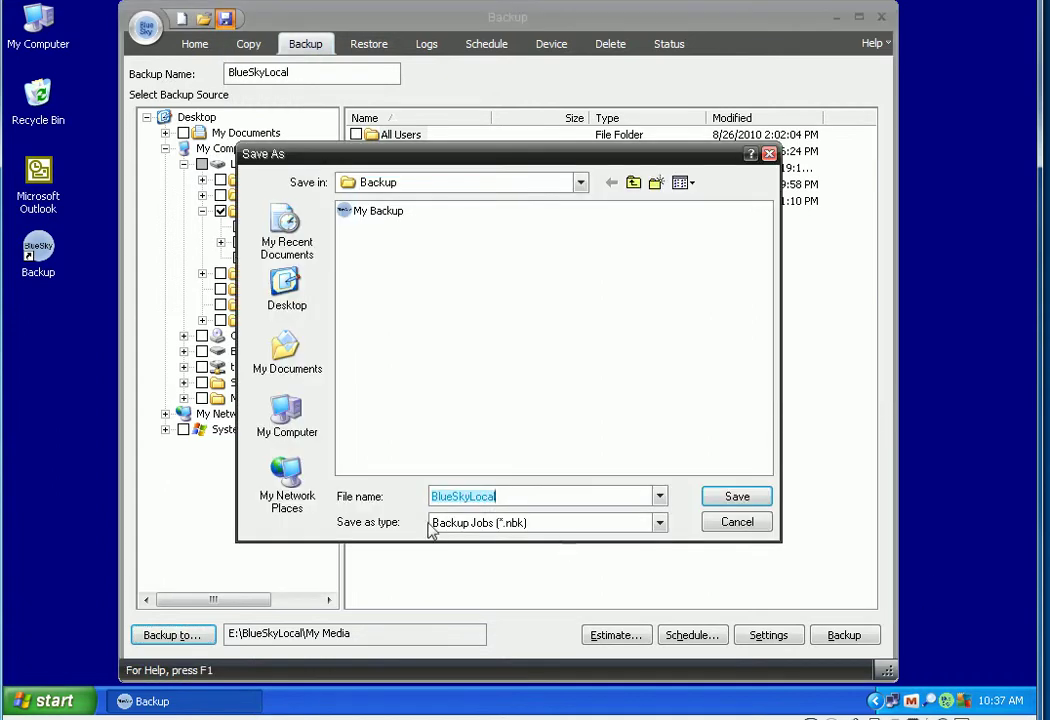
right_click(457, 498)
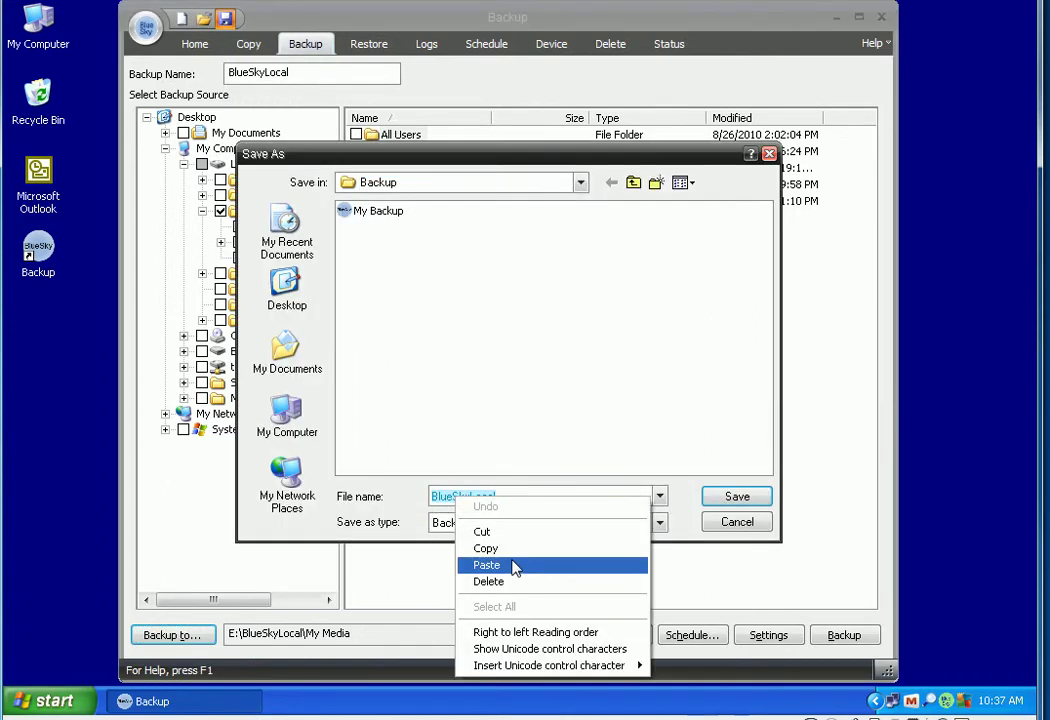
click(513, 566)
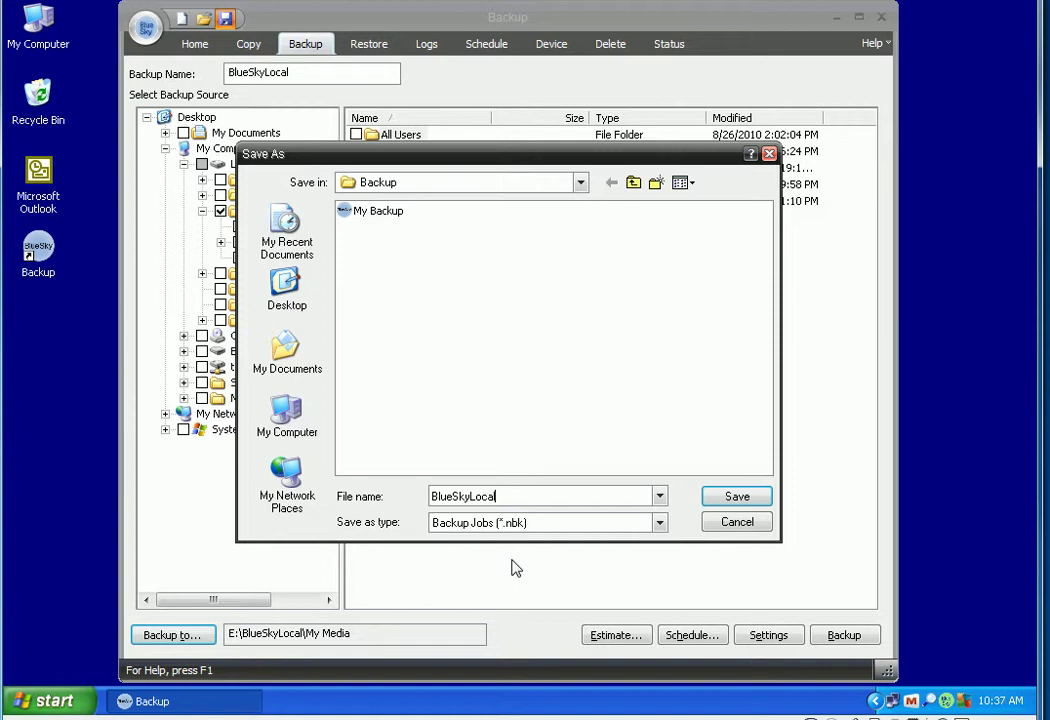
click(738, 499)
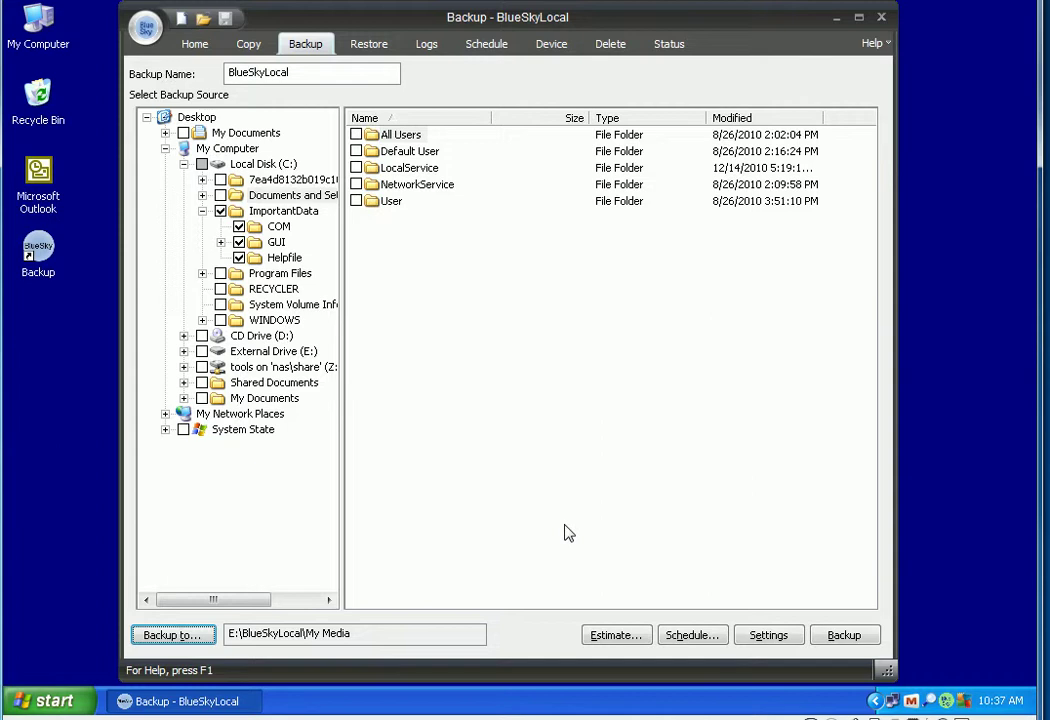
Open the job's schedule options and set the schedule type to Daily.
click(700, 637)
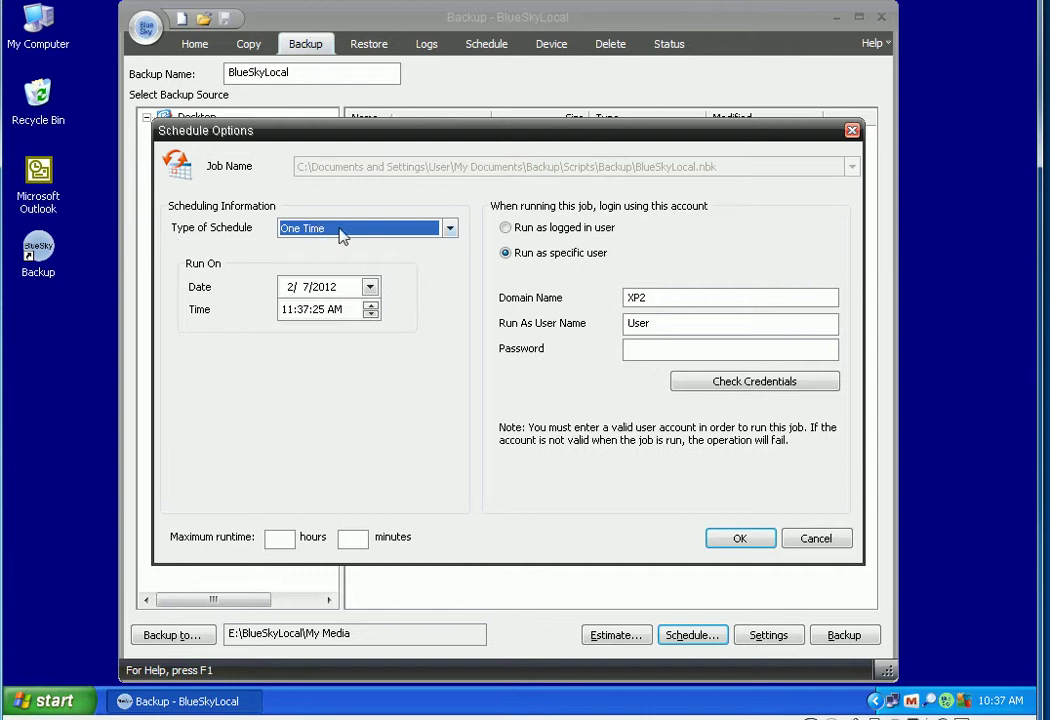
click(451, 229)
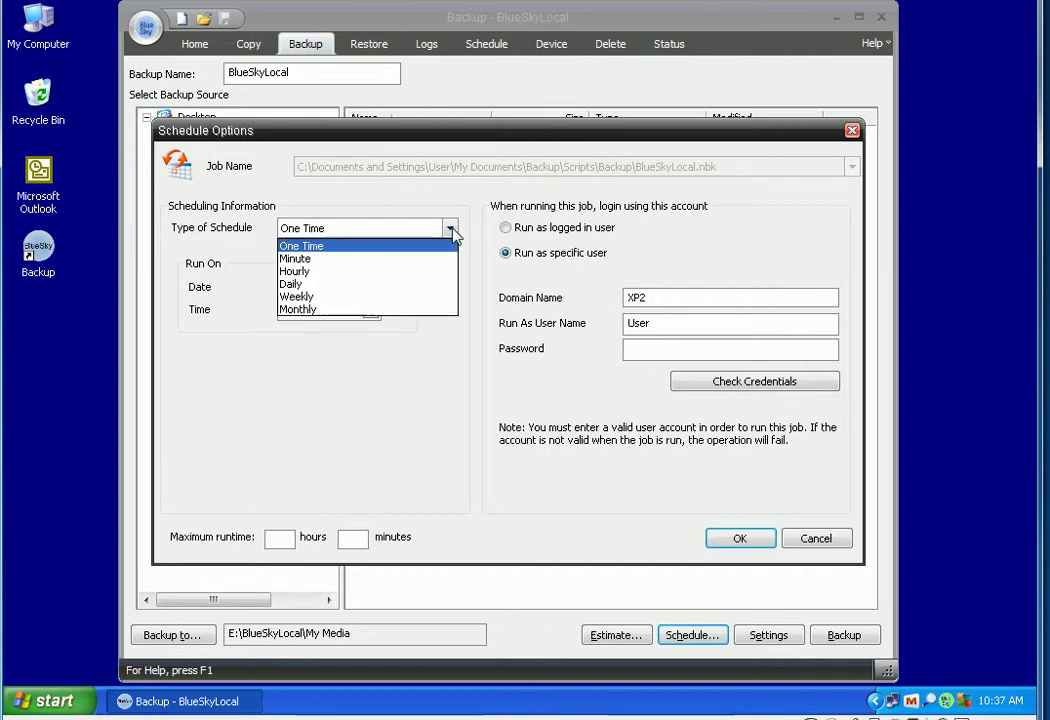
click(320, 285)
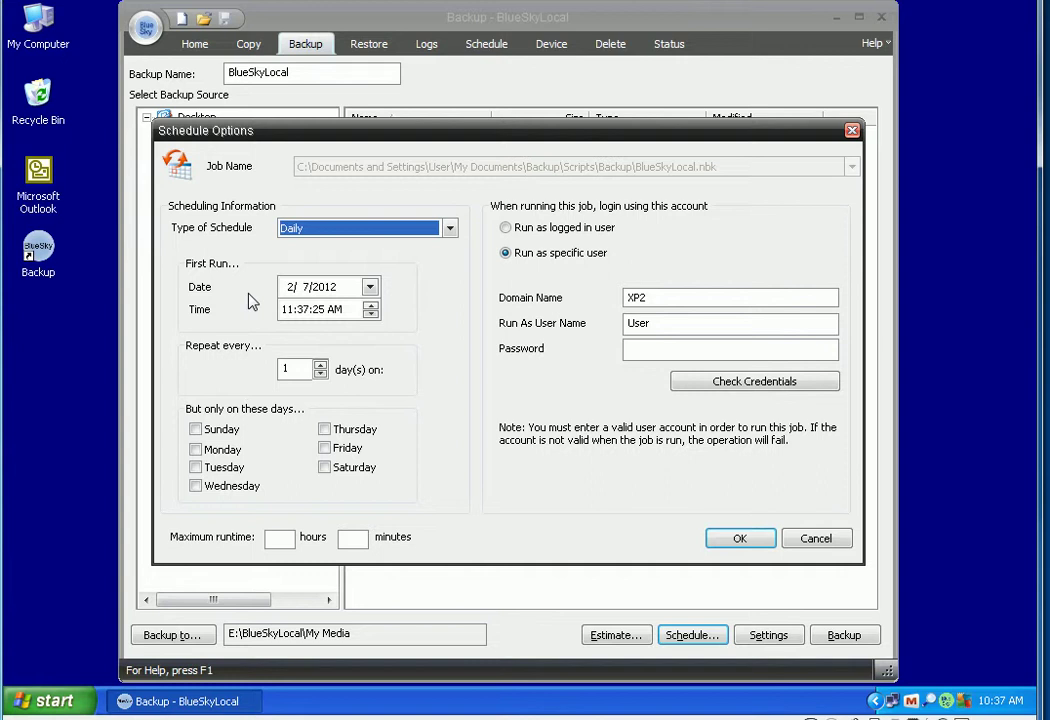
Set the daily schedule's first run time to 11:37:25 PM and check the run-as account's credentials, accepting the schedule options.
click(338, 311)
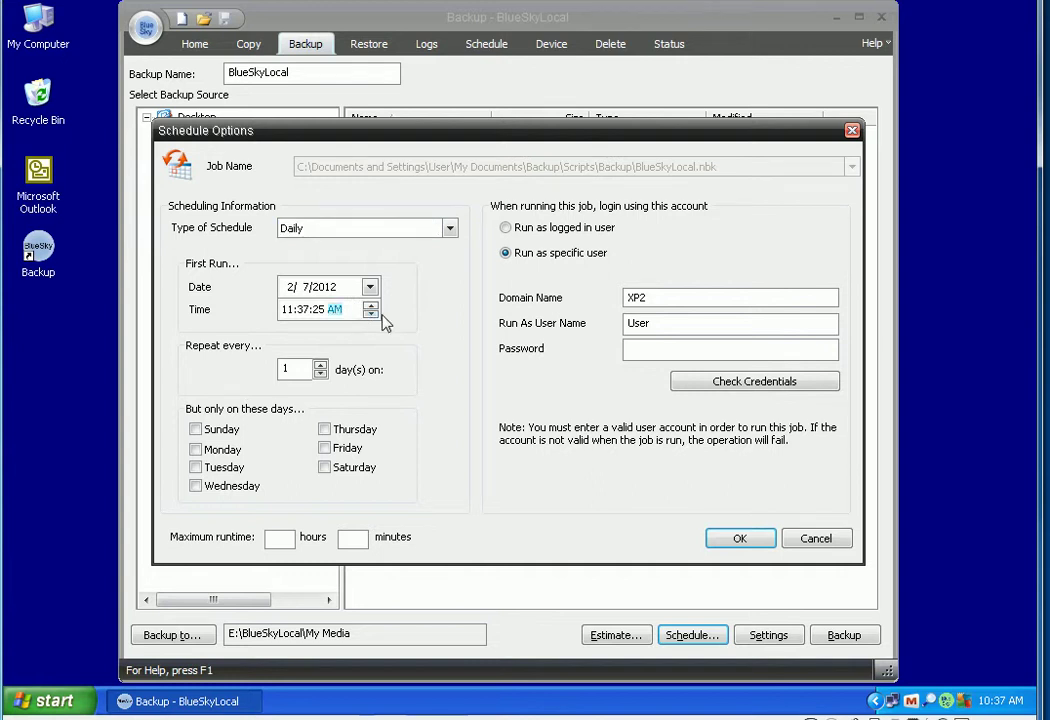
click(371, 314)
click(785, 392)
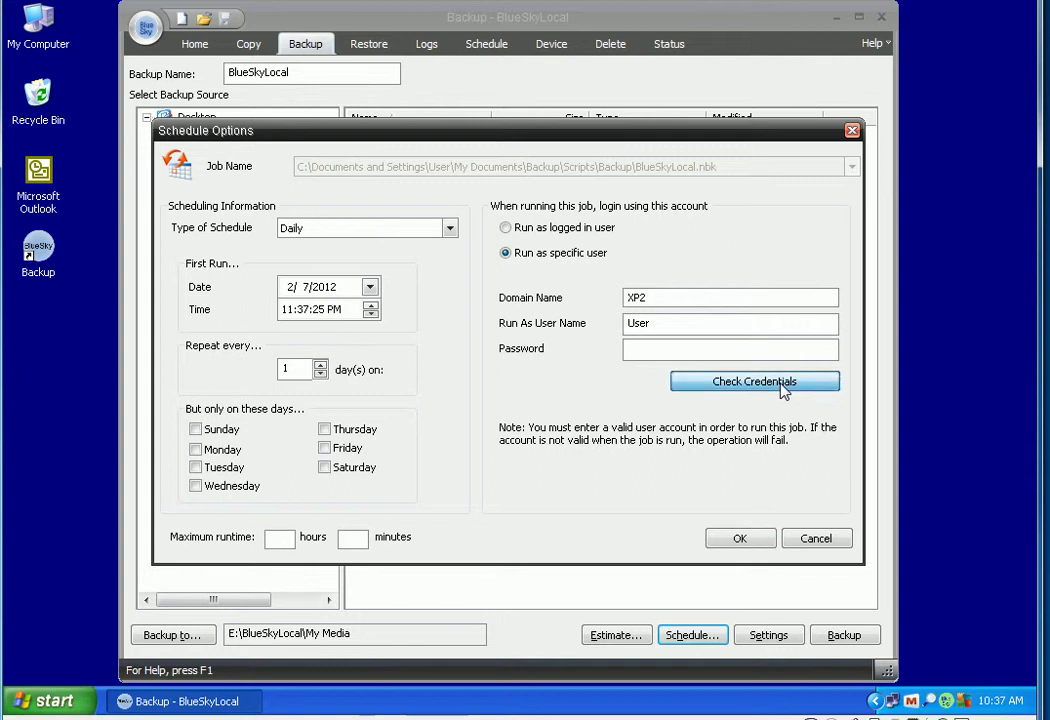
click(665, 352)
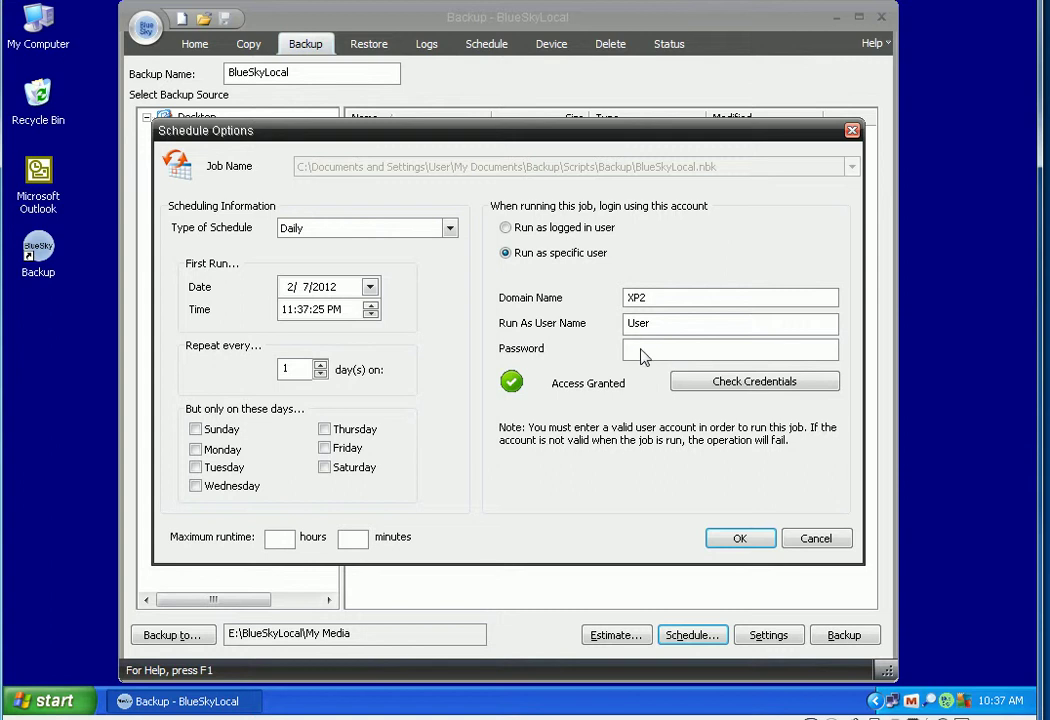
click(737, 387)
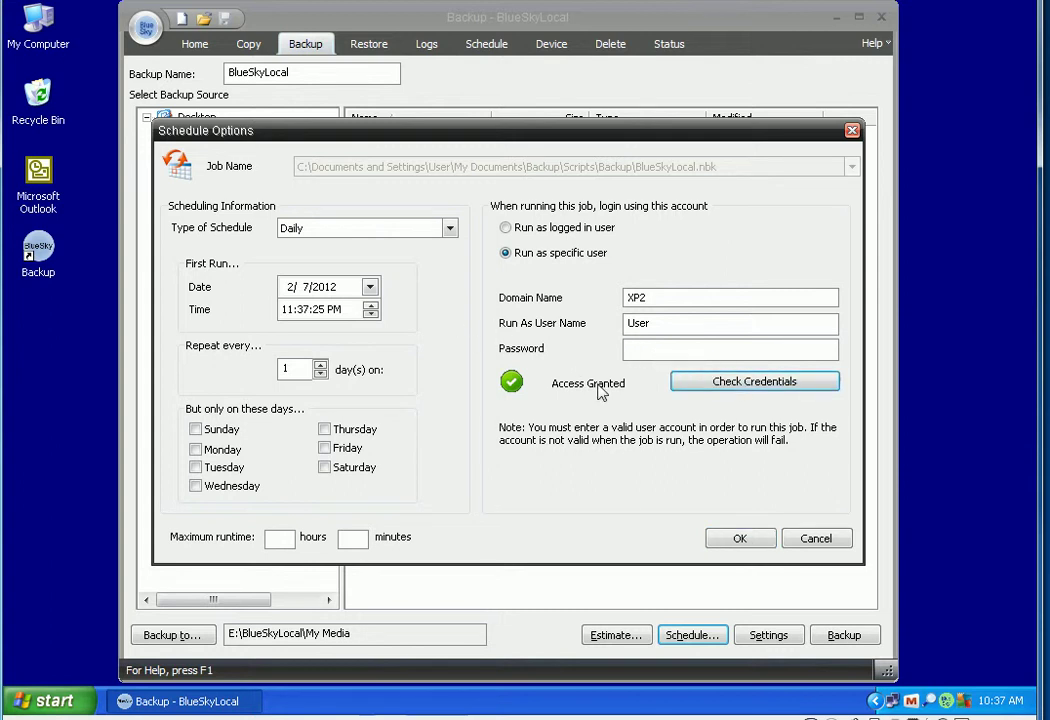
click(740, 544)
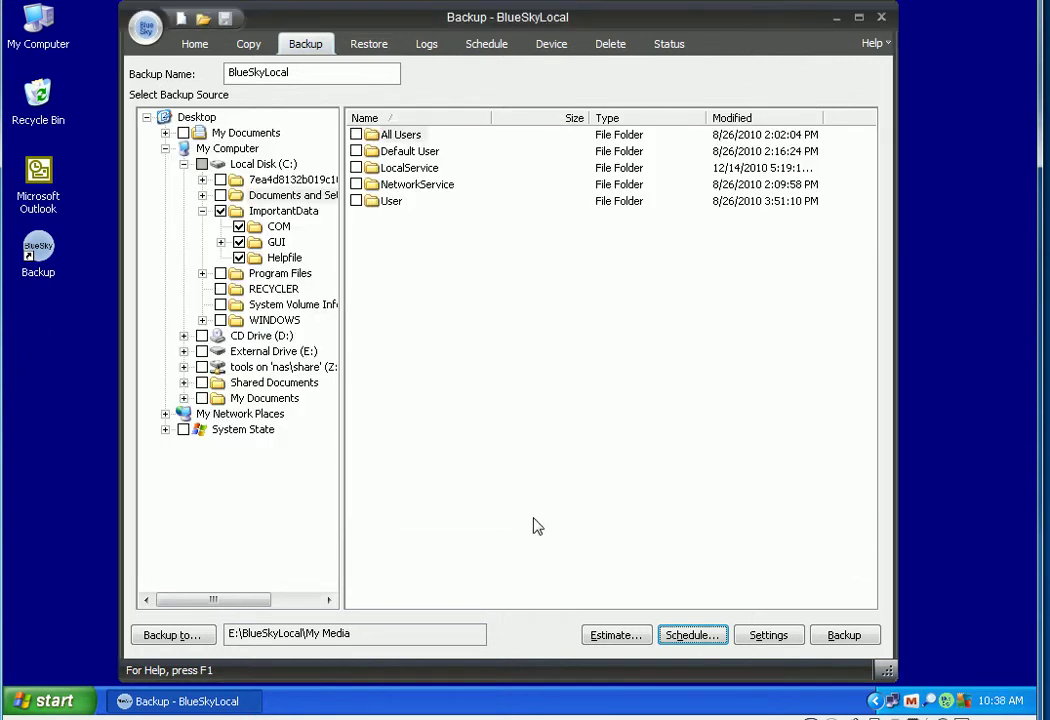
Review the BlueSkyLocal and My Backup entries in the scheduled jobs list, narrowing the Job Name column to expose their next run times.
click(494, 54)
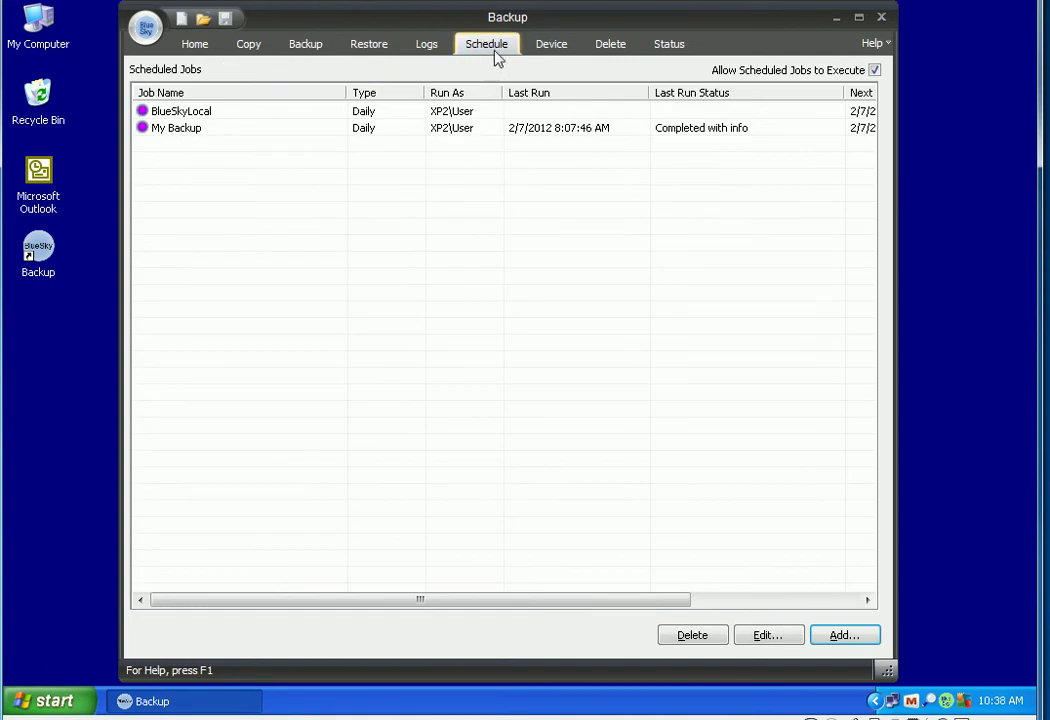
click(165, 129)
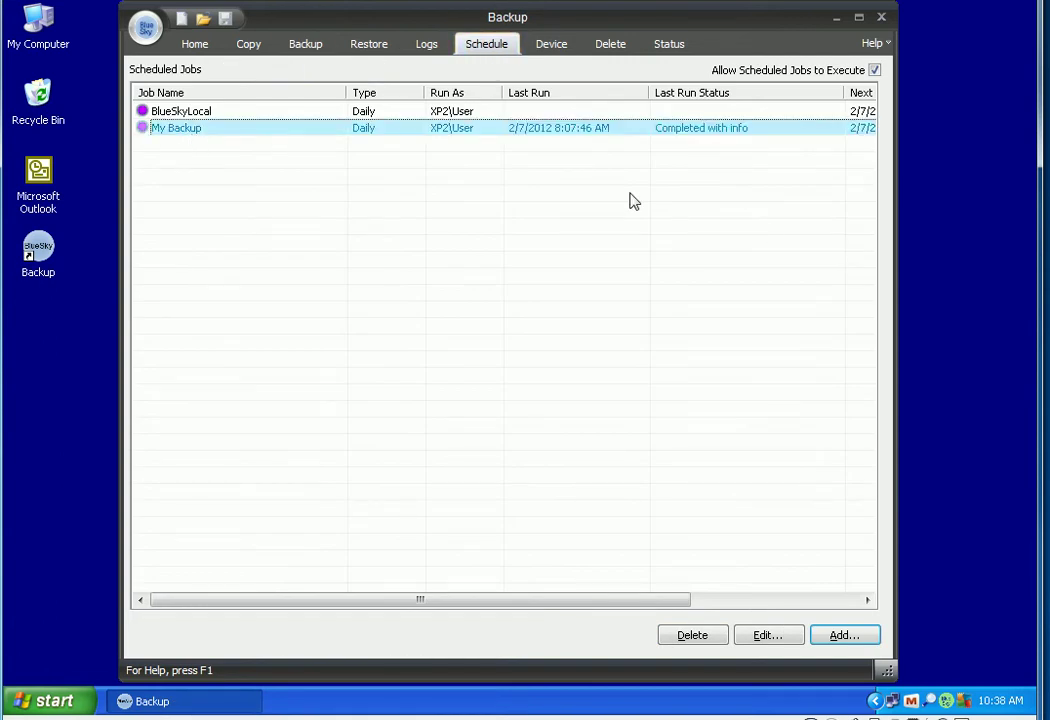
click(176, 114)
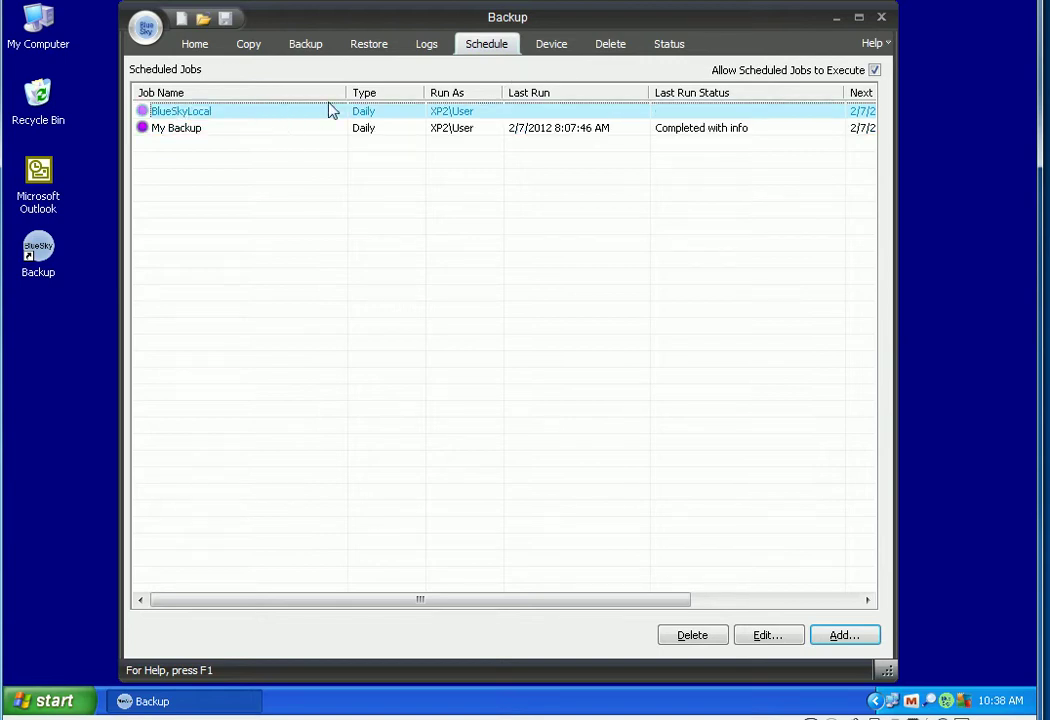
drag(346, 95, 240, 113)
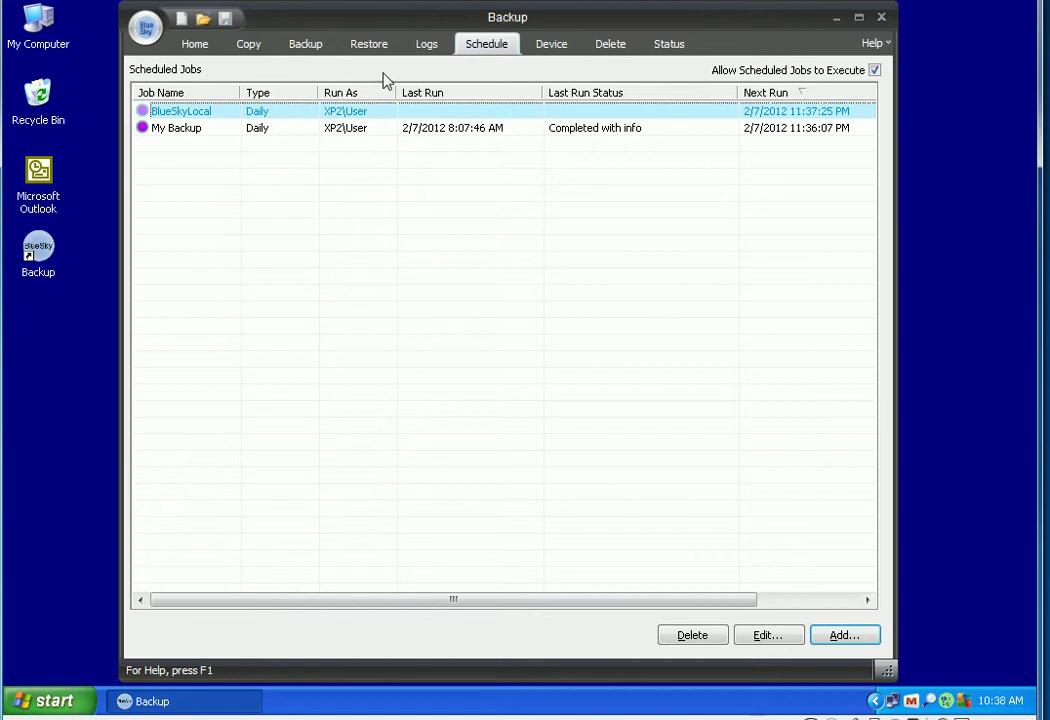
Examine the backup log files before and after restarting BlueSky Backup, sorting the entries by Date/Time with the newest first.
click(427, 48)
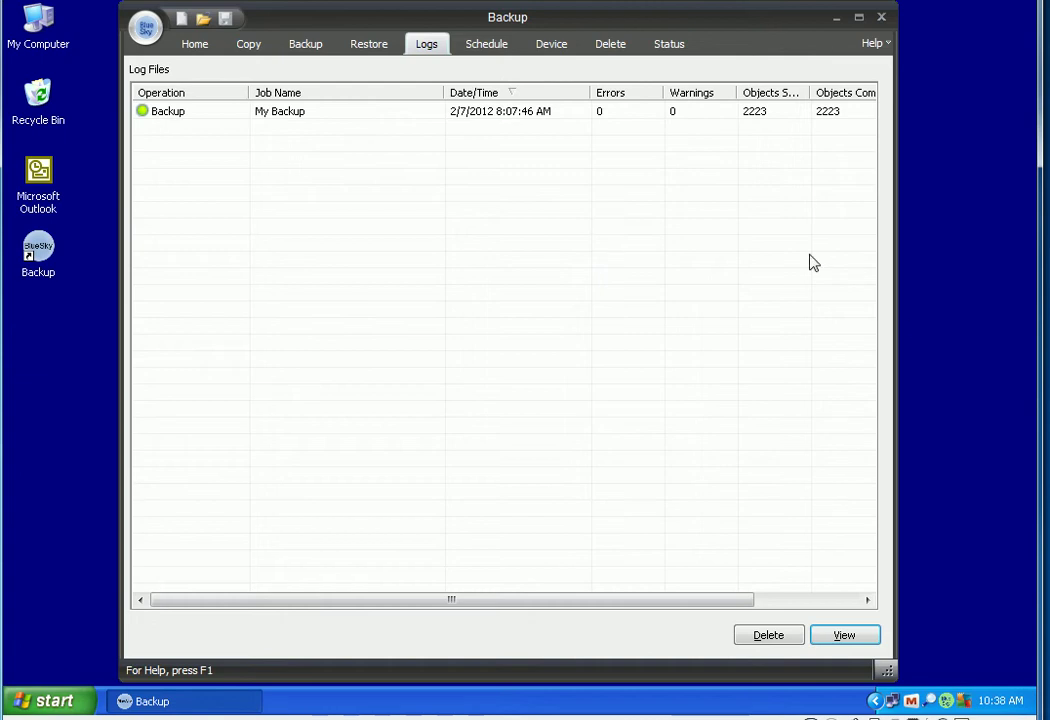
click(881, 17)
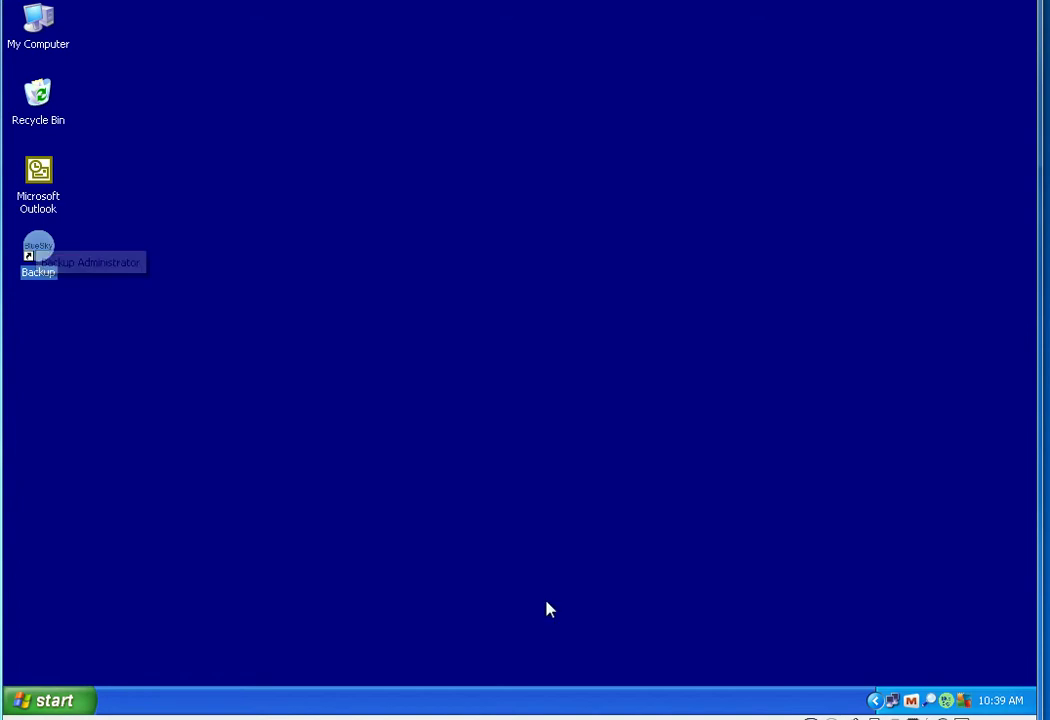
double_click(44, 265)
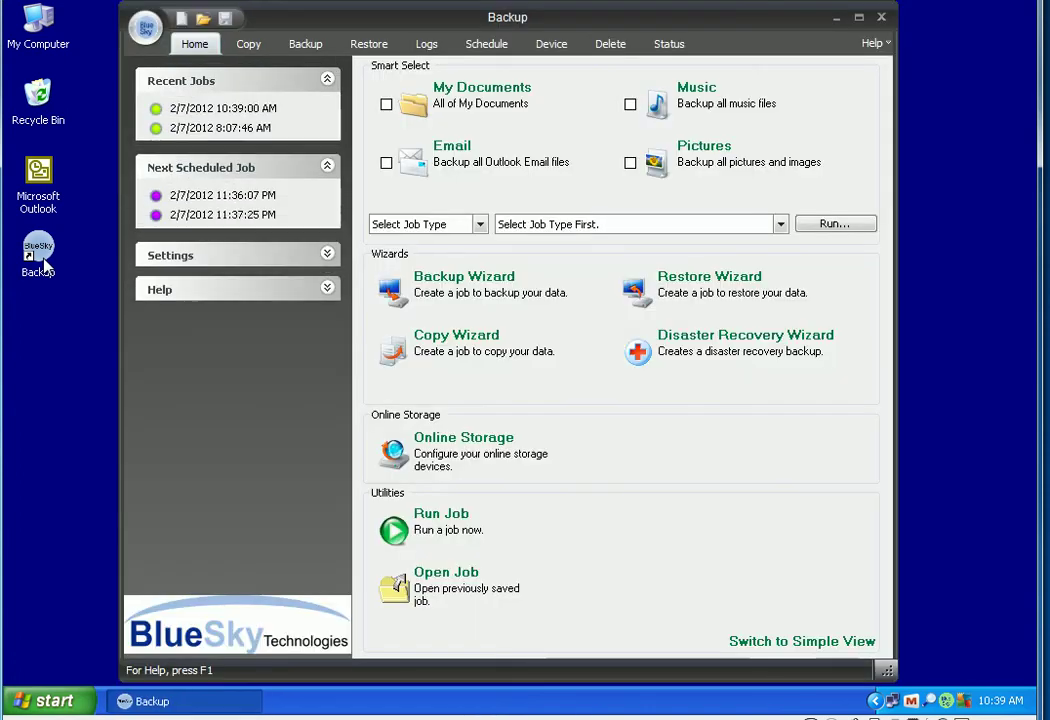
click(427, 45)
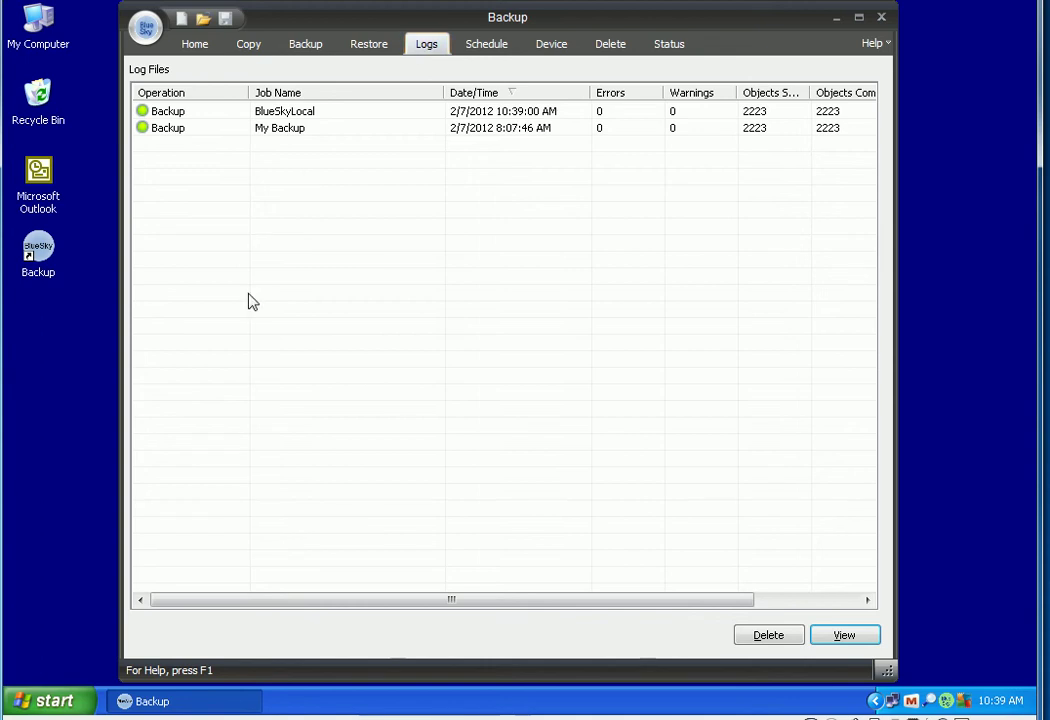
click(483, 95)
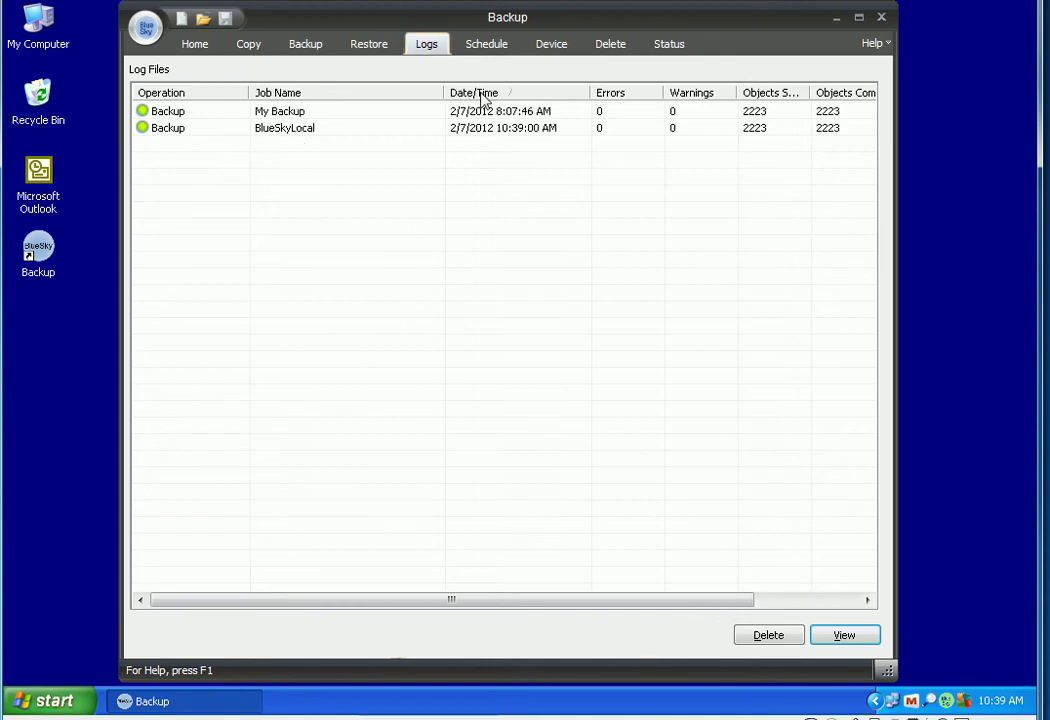
click(483, 96)
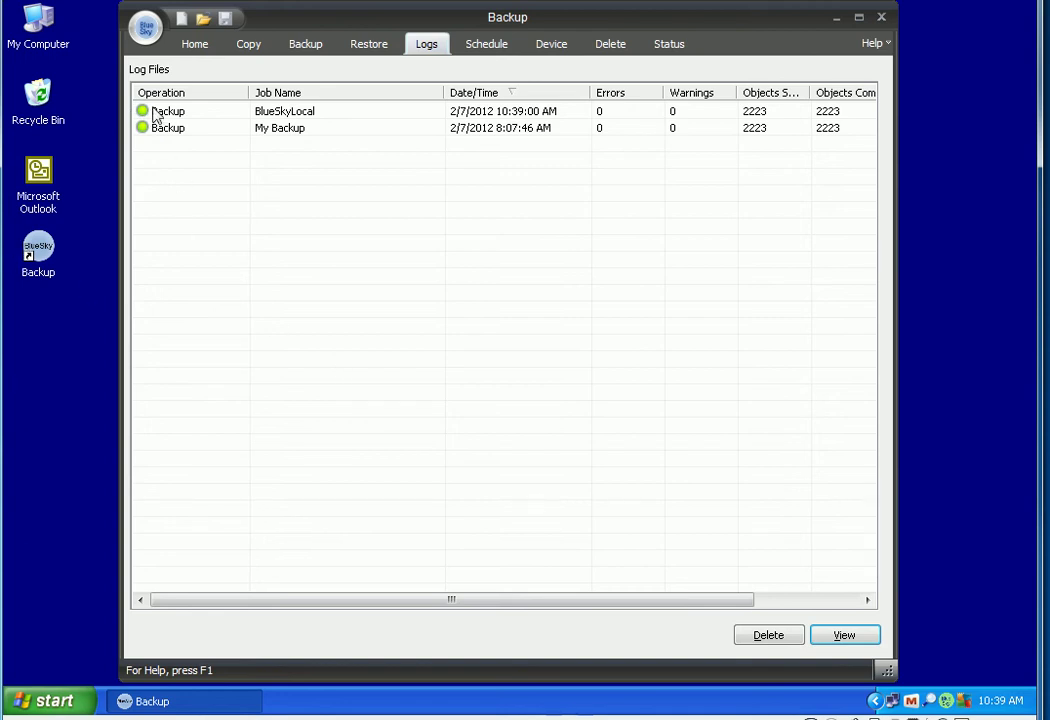
click(882, 19)
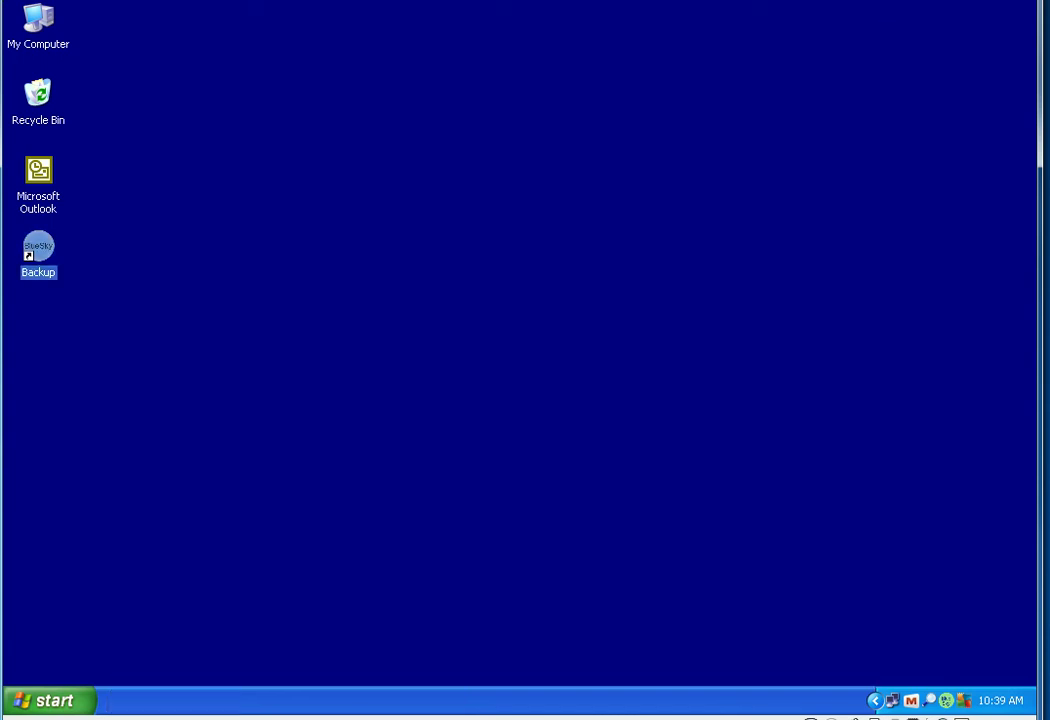
Inspect the My Media backup file's details in the BlueSkyLocal folder on the External Drive (E:) through My Computer.
double_click(34, 40)
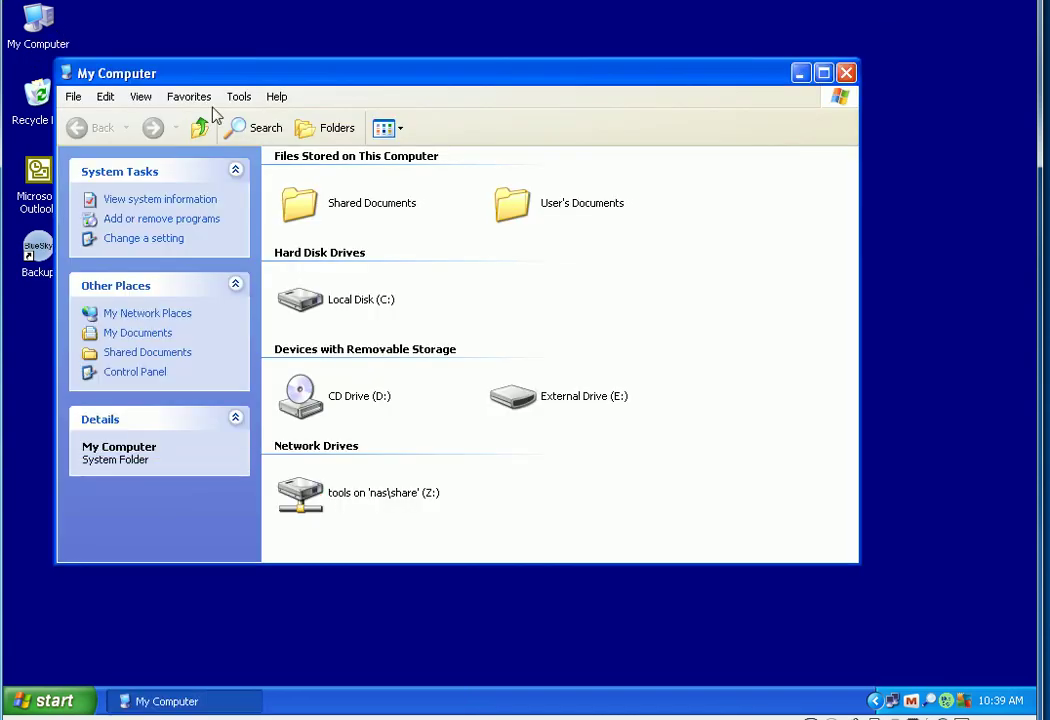
double_click(520, 400)
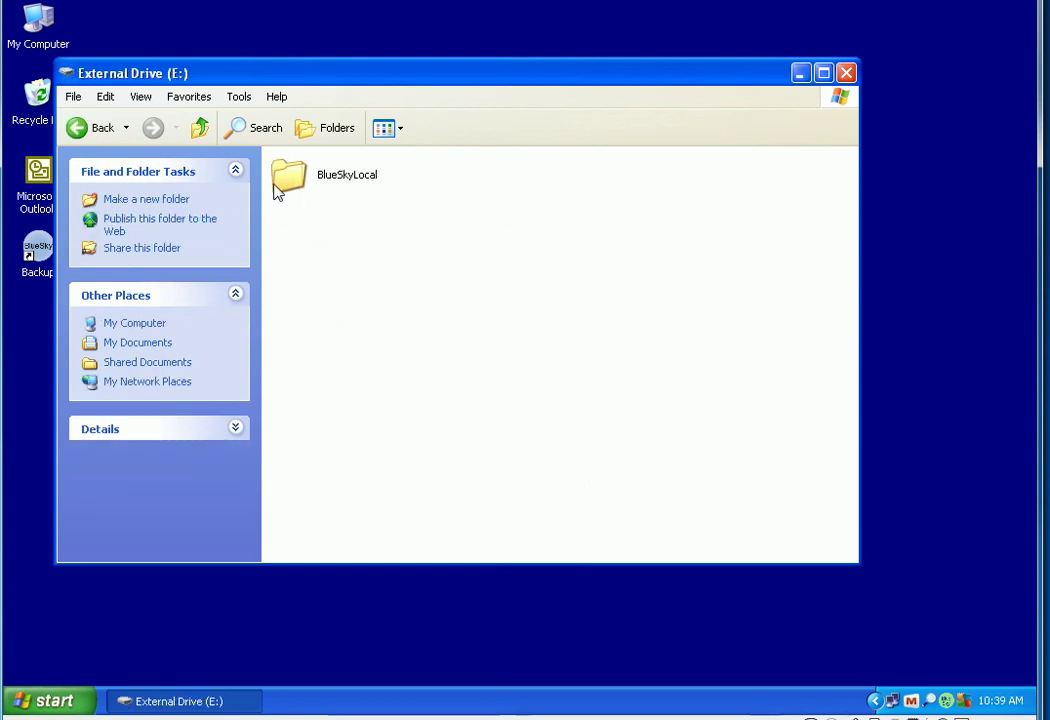
double_click(293, 180)
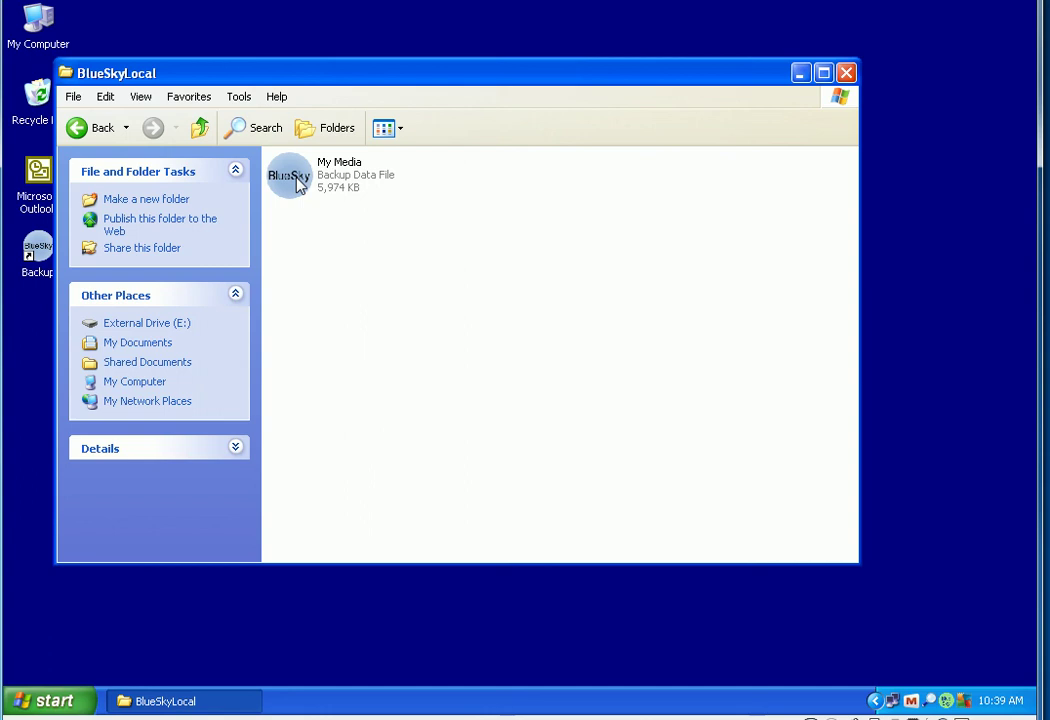
click(308, 187)
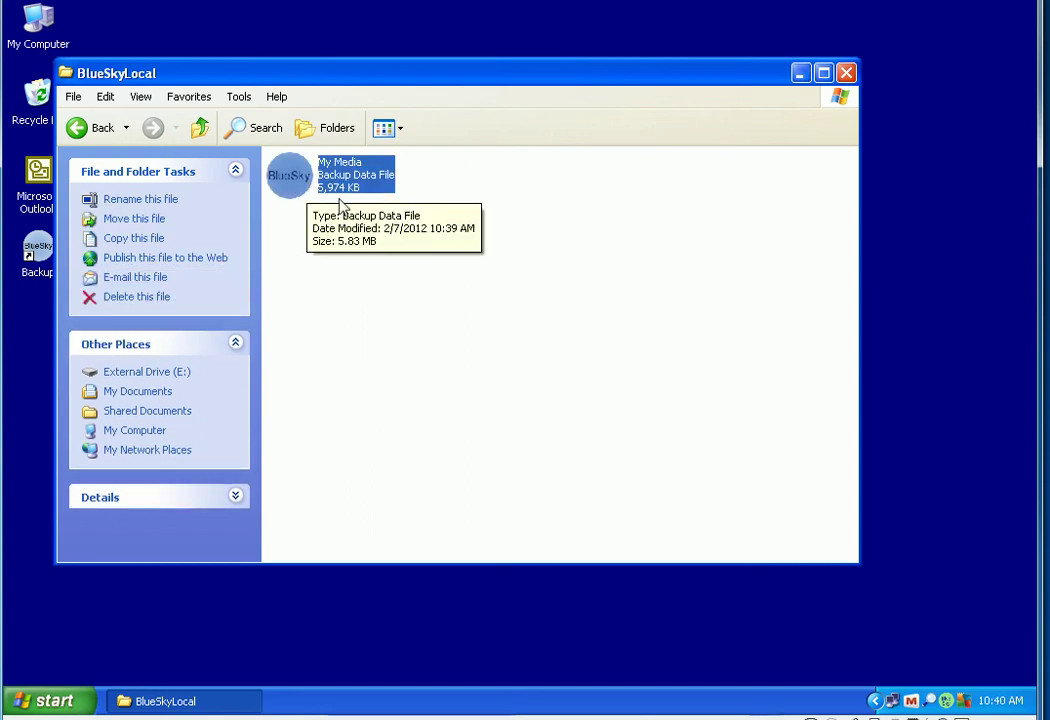
click(846, 74)
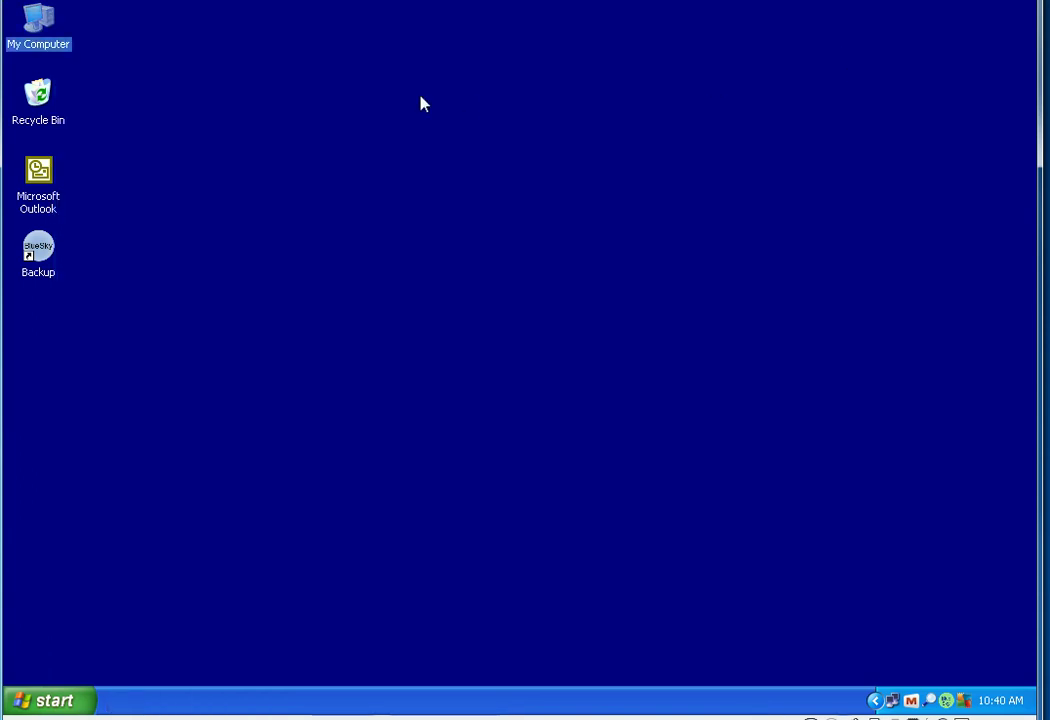